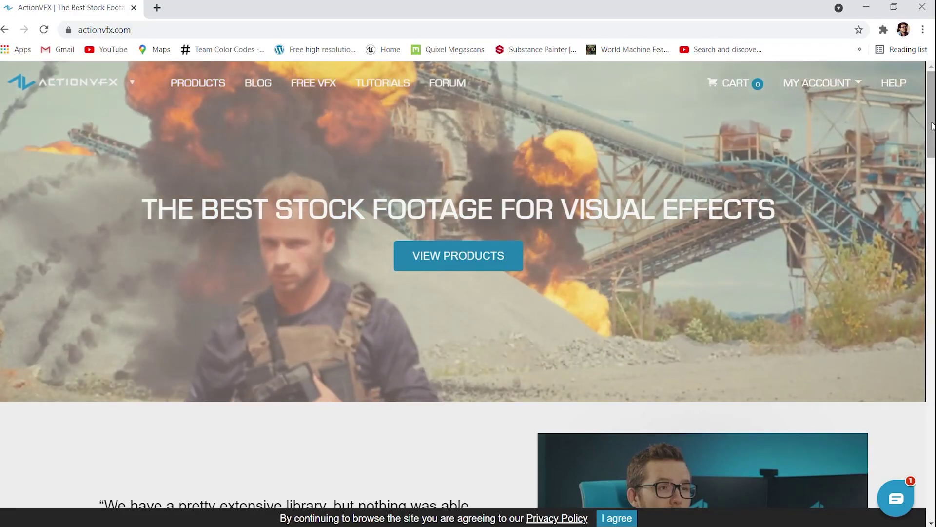
Step: On ActionVFX, go into FREE VFX and open the FREE - Smoke Plumes collection page
{"action": "scroll", "coordinate": [932, 126], "scroll_direction": "down", "scroll_amount": 16}
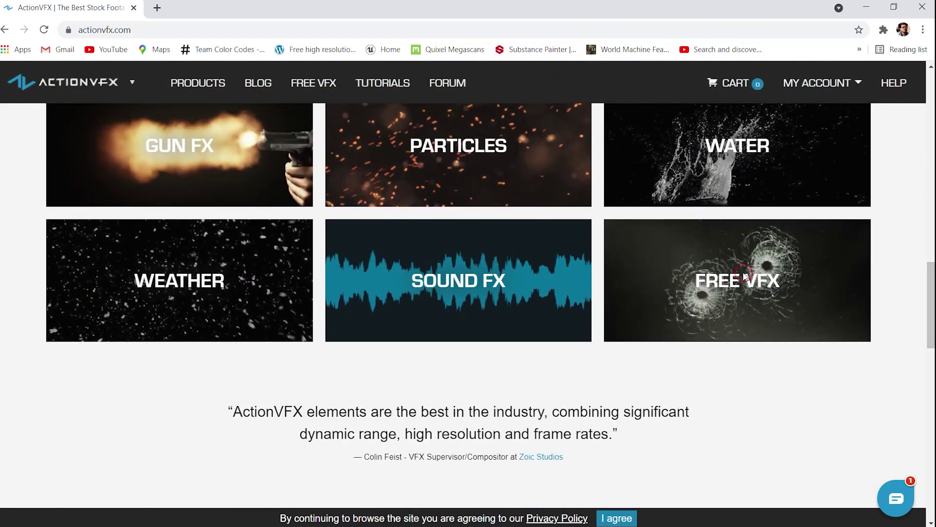
{"action": "left_click", "coordinate": [744, 275]}
{"action": "left_click_drag", "start_coordinate": [931, 208], "coordinate": [931, 214]}
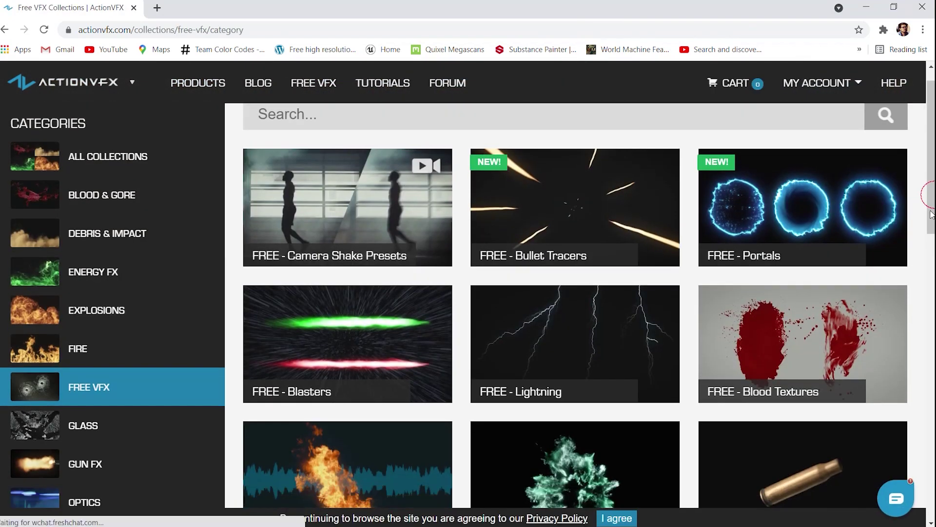
{"action": "scroll", "coordinate": [823, 310], "scroll_direction": "down", "scroll_amount": 11}
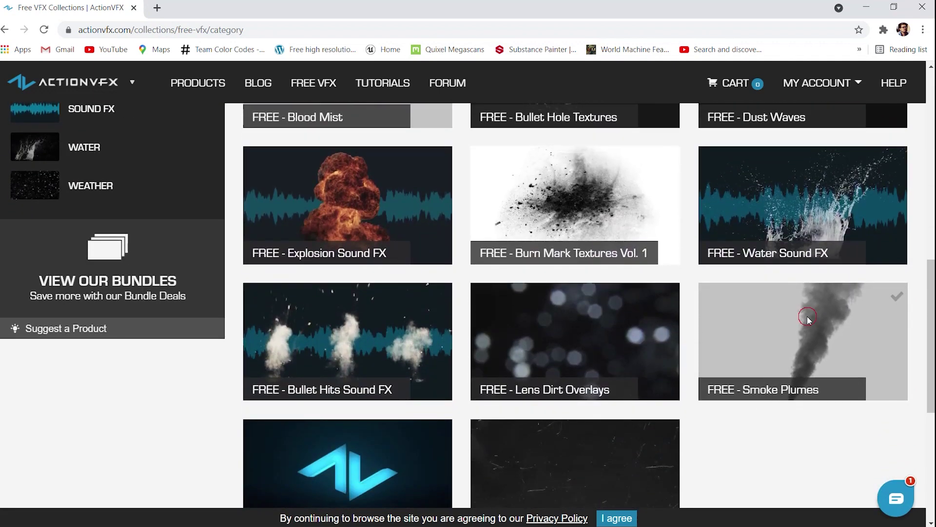
{"action": "left_click", "coordinate": [808, 318]}
{"action": "left_click_drag", "start_coordinate": [931, 172], "coordinate": [923, 353]}
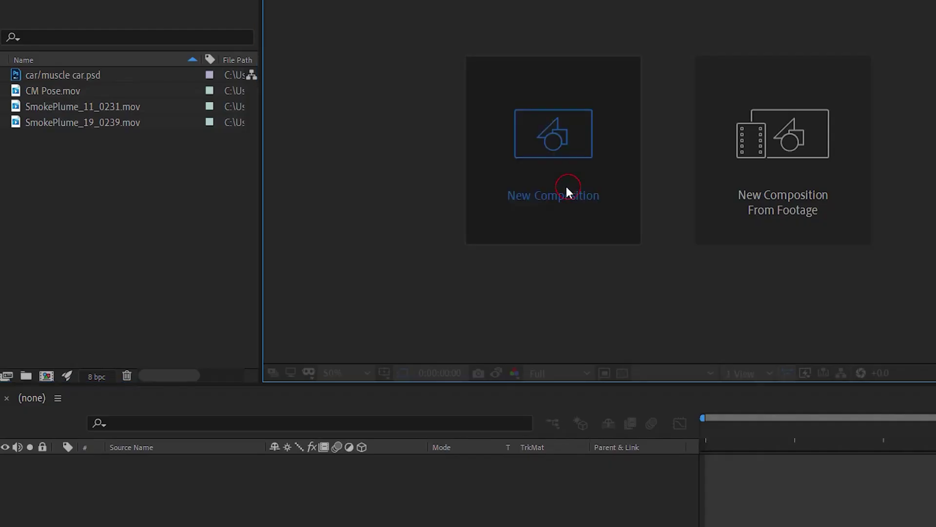
Step: Create a new 1920×1350 composition named Smoke
{"action": "left_click", "coordinate": [566, 188]}
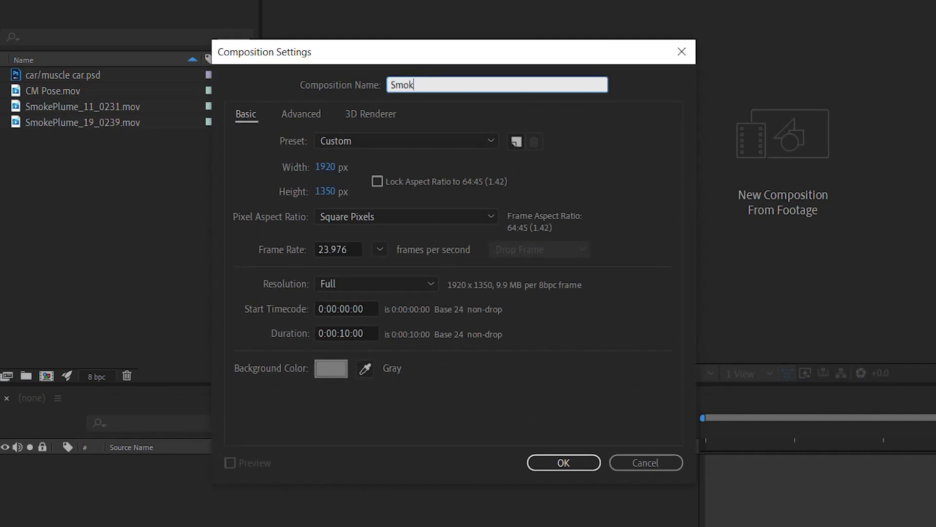
{"action": "left_click", "coordinate": [329, 168]}
{"action": "left_click", "coordinate": [328, 193]}
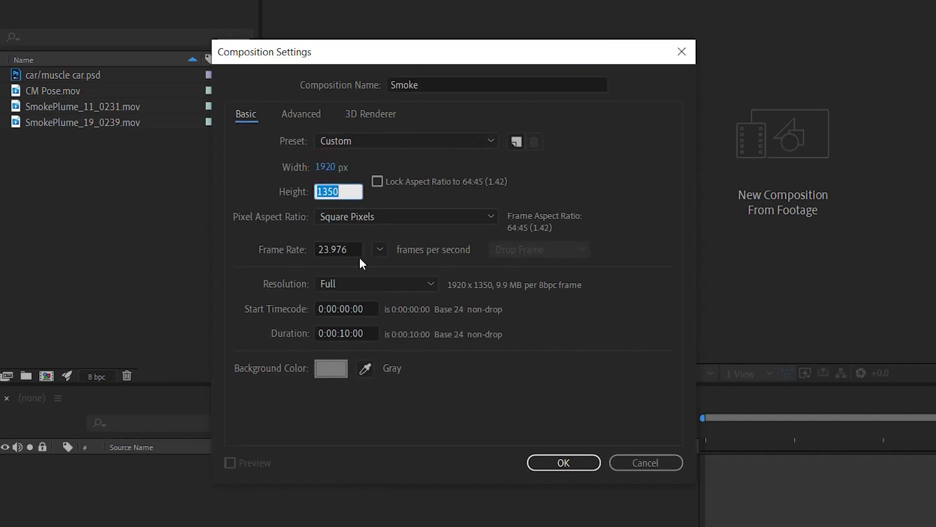
{"action": "left_click", "coordinate": [350, 249]}
{"action": "left_click", "coordinate": [373, 330]}
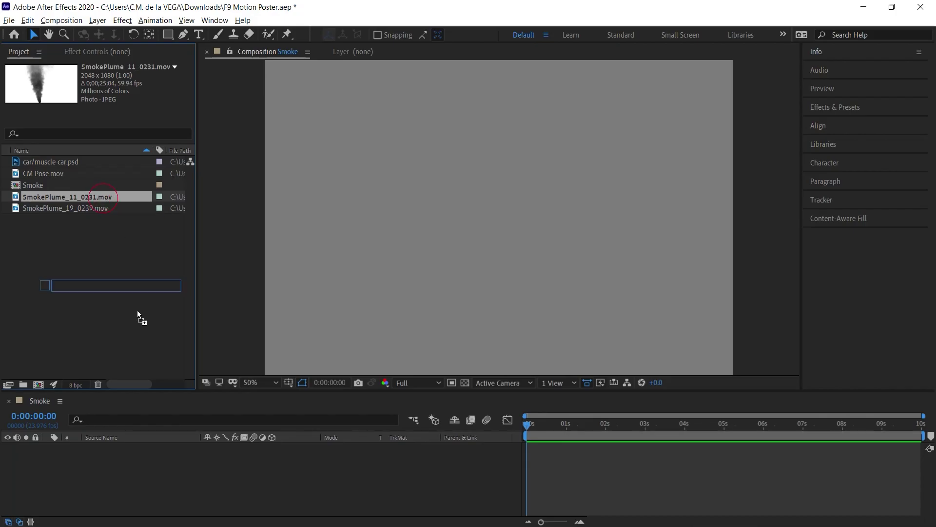
Step: Add SmokePlume_11_0231.mov to the Smoke comp and scale it to 150%
{"action": "left_click_drag", "start_coordinate": [137, 310], "coordinate": [370, 452]}
{"action": "left_click_drag", "start_coordinate": [531, 425], "coordinate": [893, 422]}
{"action": "type", "text": "150"}
{"action": "key", "text": "Return"}
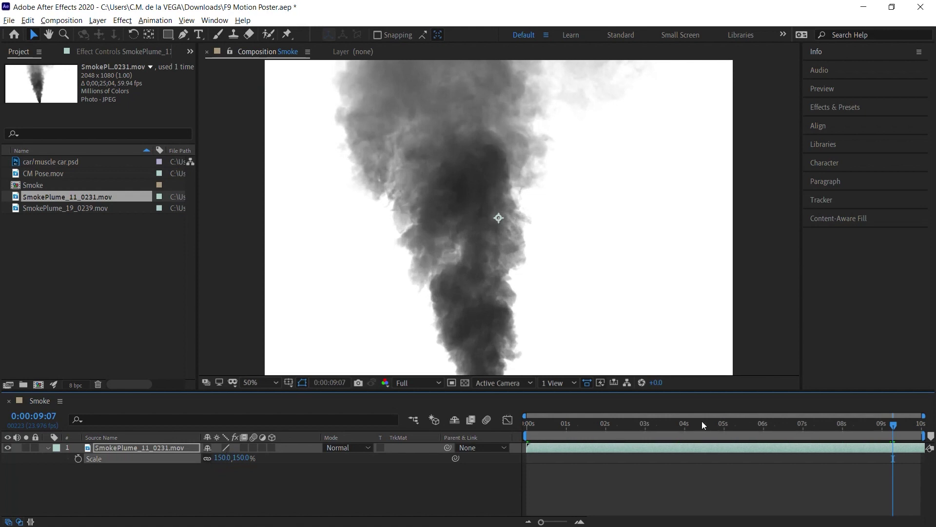
Step: Time-stretch the smoke layer to 50% and slide it earlier in the timeline
{"action": "right_click", "coordinate": [691, 446]}
{"action": "mouse_move", "coordinate": [741, 204]}
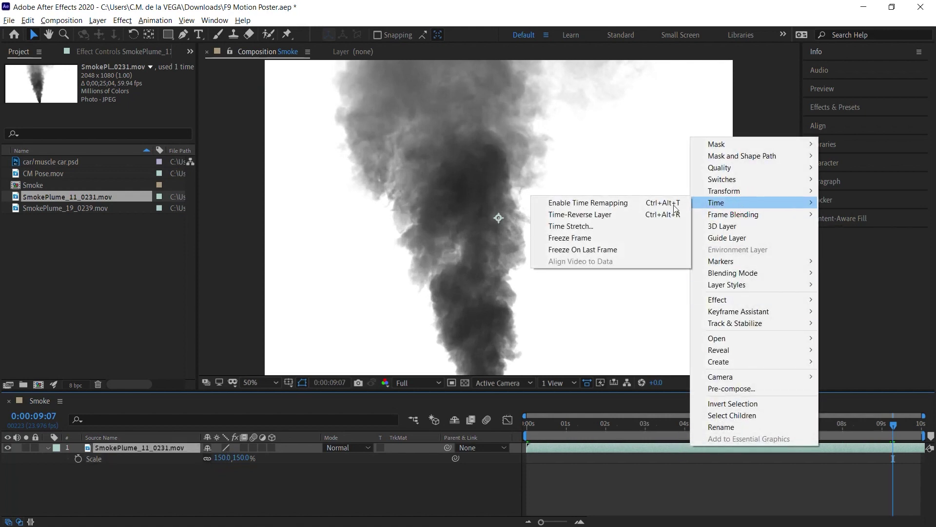
{"action": "left_click", "coordinate": [607, 226]}
{"action": "type", "text": "50"}
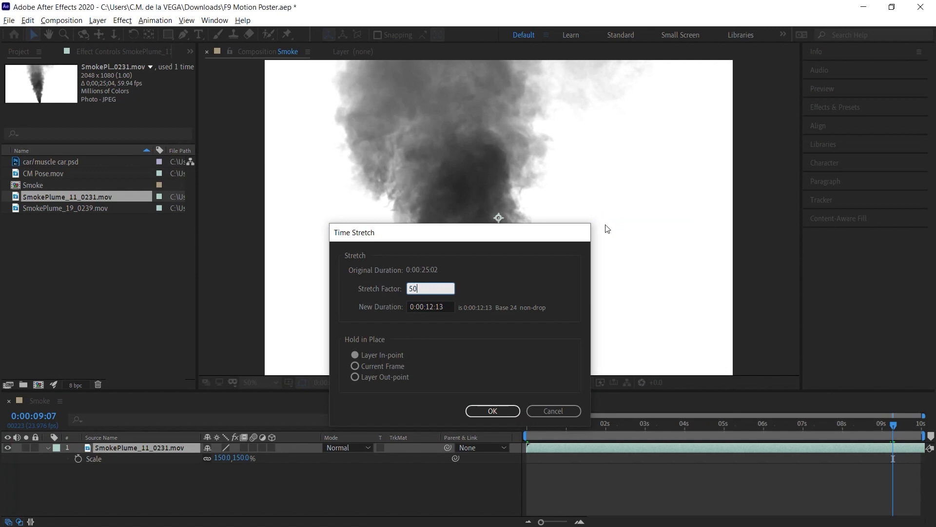
{"action": "key", "text": "Return"}
{"action": "left_click_drag", "start_coordinate": [894, 447], "coordinate": [807, 457]}
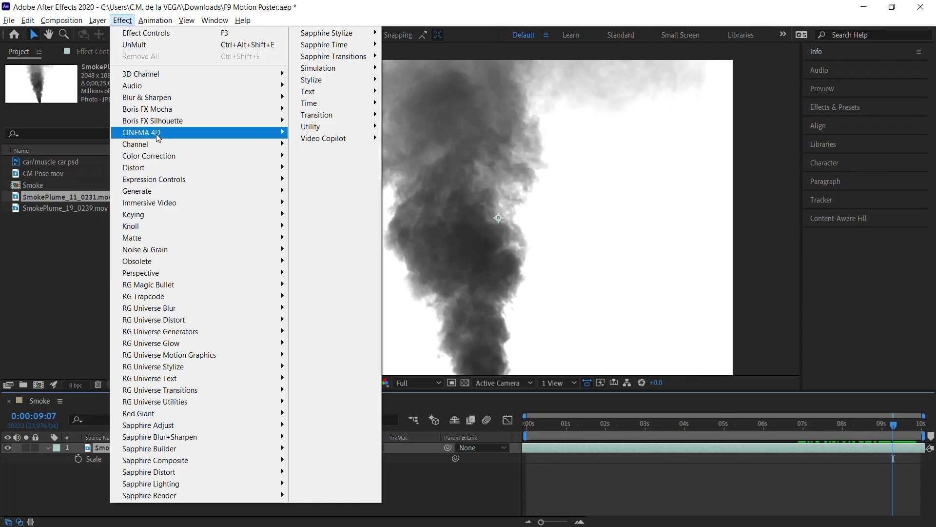
Step: Apply Invert and Knoll UnMult so the smoke is white on a transparent background
{"action": "mouse_move", "coordinate": [244, 144]}
{"action": "left_click", "coordinate": [313, 214]}
{"action": "left_click", "coordinate": [122, 20]}
{"action": "left_click", "coordinate": [179, 226]}
{"action": "left_click", "coordinate": [316, 226]}
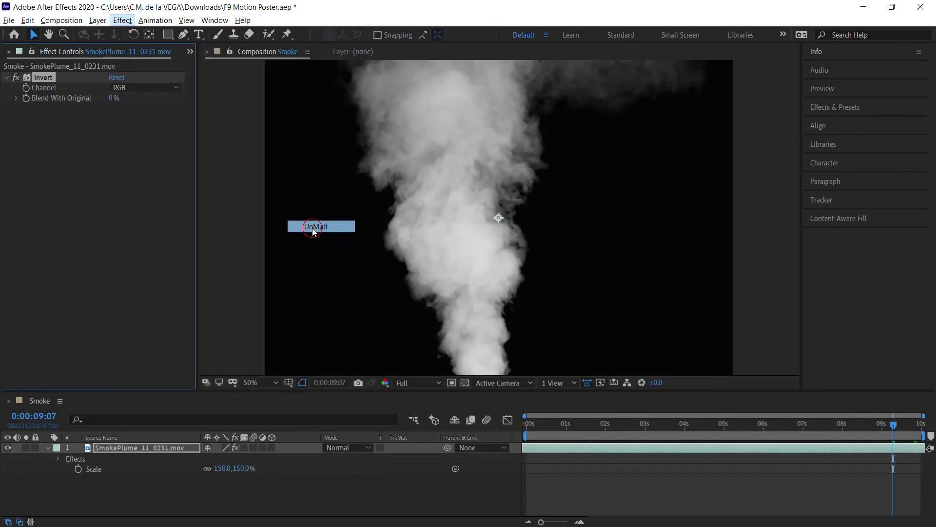
{"action": "left_click", "coordinate": [464, 383]}
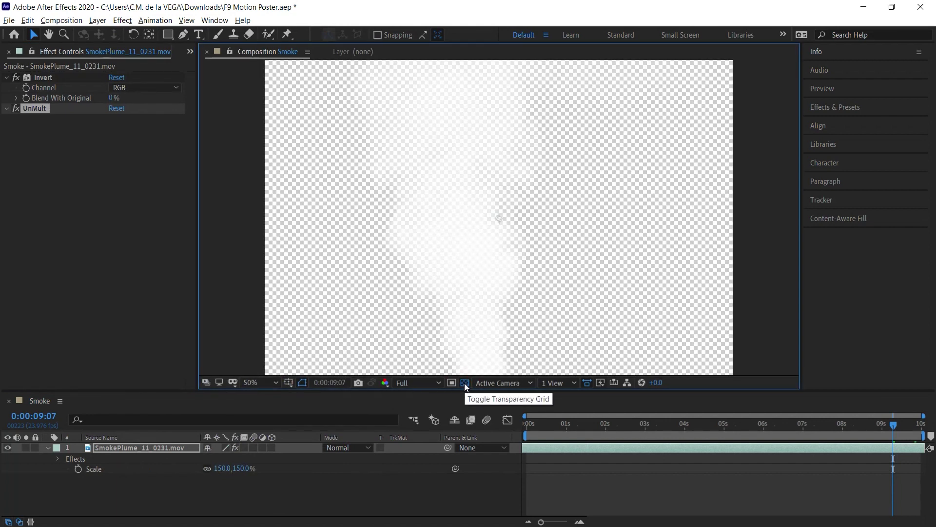
{"action": "left_click", "coordinate": [464, 383]}
Step: Duplicate the smoke layer and mirror the copy with Scale -150
{"action": "key", "text": "ctrl+d"}
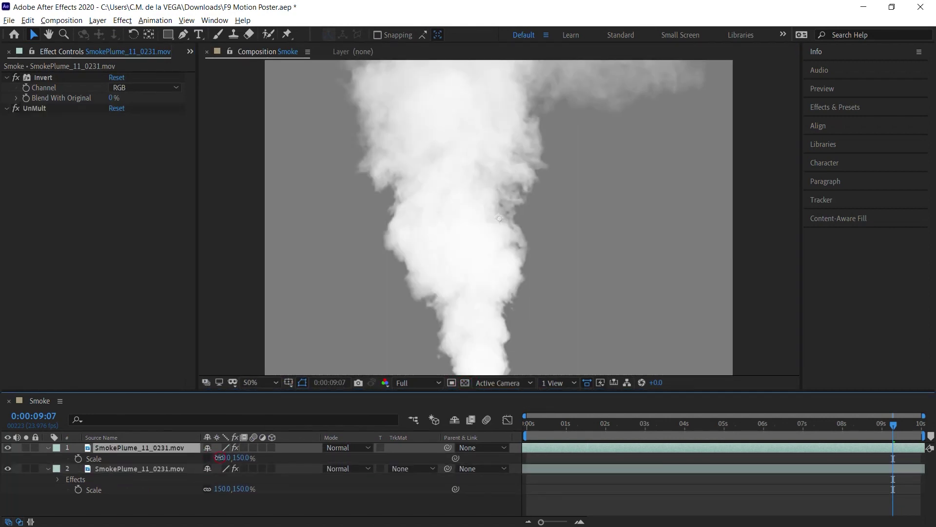
{"action": "key", "text": "Return"}
{"action": "left_click", "coordinate": [543, 271]}
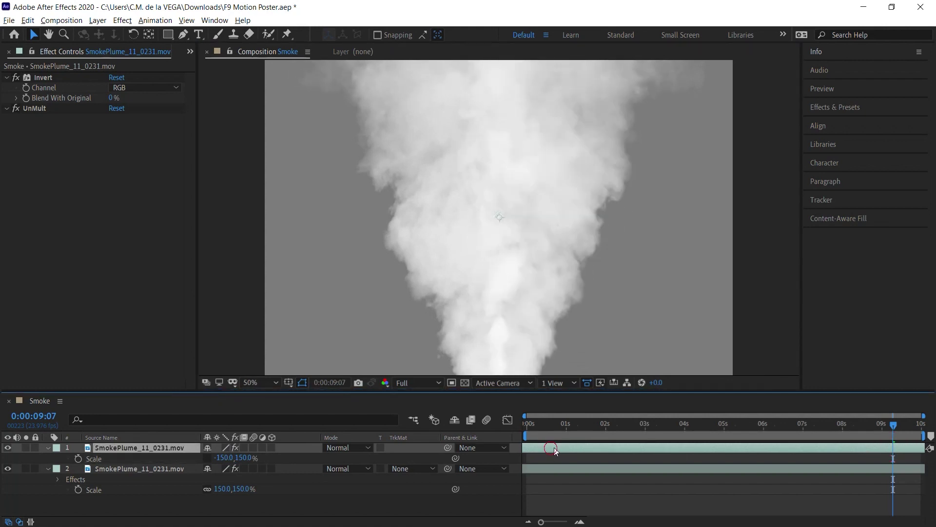
Step: Add SmokePlume_19_0239.mov on top with the pasted Invert and UnMult effects, scaled to 160%
{"action": "key", "text": "ctrl+0"}
{"action": "left_click", "coordinate": [100, 208]}
{"action": "left_click_drag", "start_coordinate": [101, 208], "coordinate": [164, 448]}
{"action": "left_click", "coordinate": [95, 54]}
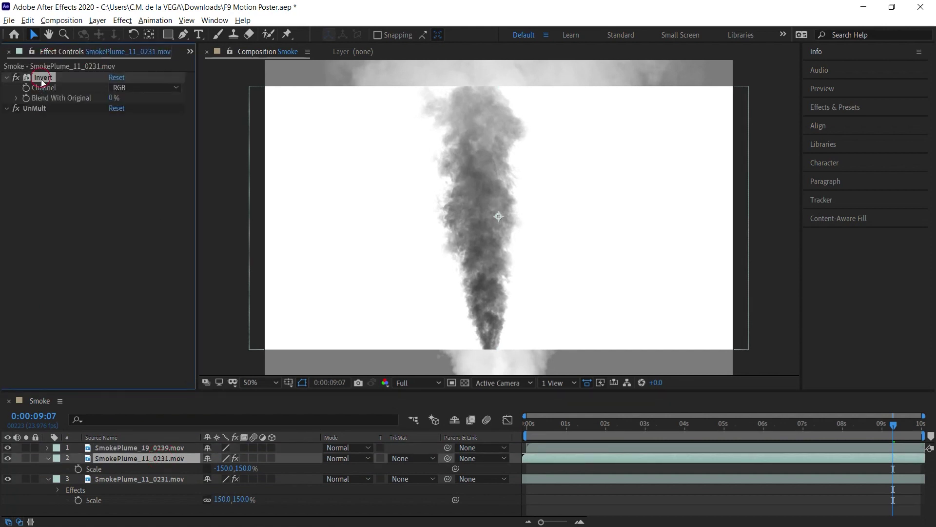
{"action": "left_click", "coordinate": [153, 448]}
{"action": "key", "text": "ctrl+v"}
{"action": "type", "text": "s"}
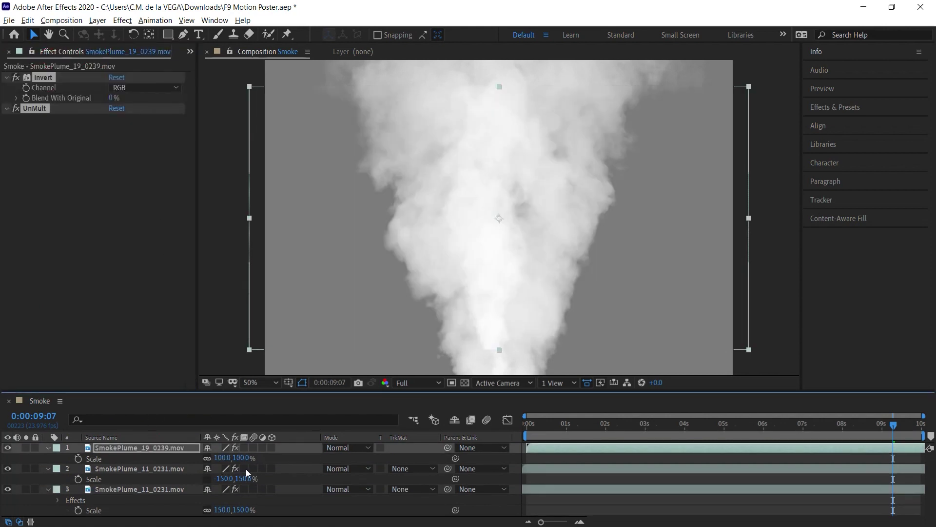
{"action": "type", "text": "160"}
{"action": "key", "text": "Return"}
{"action": "left_click_drag", "start_coordinate": [490, 258], "coordinate": [511, 259]}
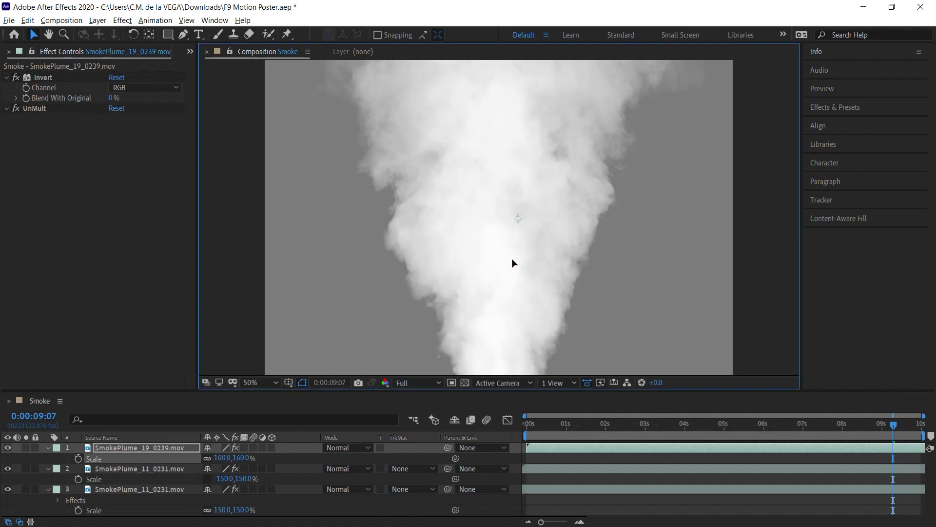
Step: Time-stretch the SmokePlume_19 layer to 50% and preview the smoke motion
{"action": "right_click", "coordinate": [593, 444]}
{"action": "mouse_move", "coordinate": [629, 202]}
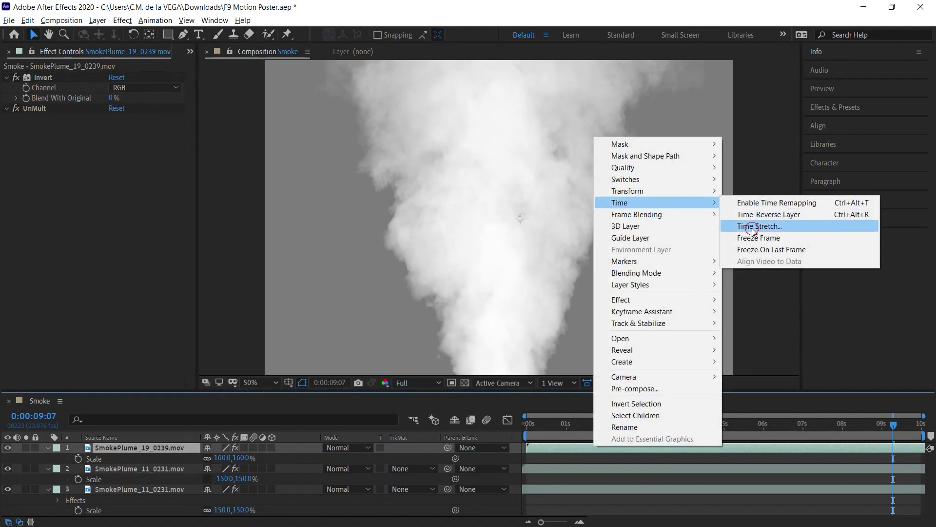
{"action": "left_click", "coordinate": [753, 230]}
{"action": "key", "text": "Return"}
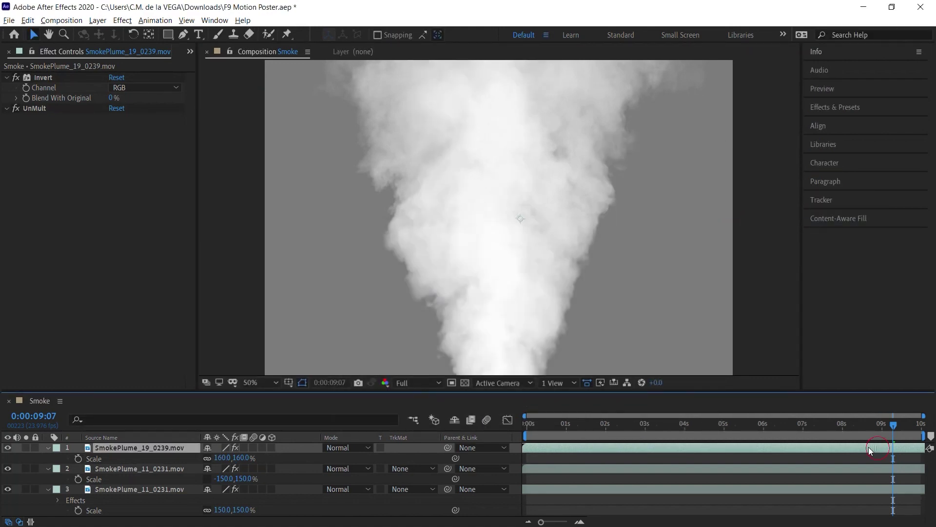
{"action": "left_click_drag", "start_coordinate": [530, 424], "coordinate": [785, 415]}
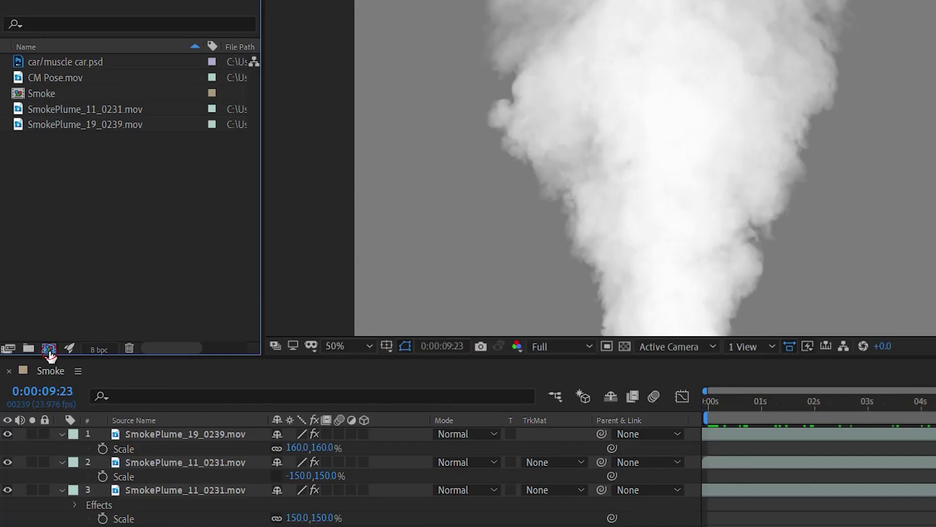
Step: Create a new composition named F9 Text
{"action": "left_click", "coordinate": [54, 350]}
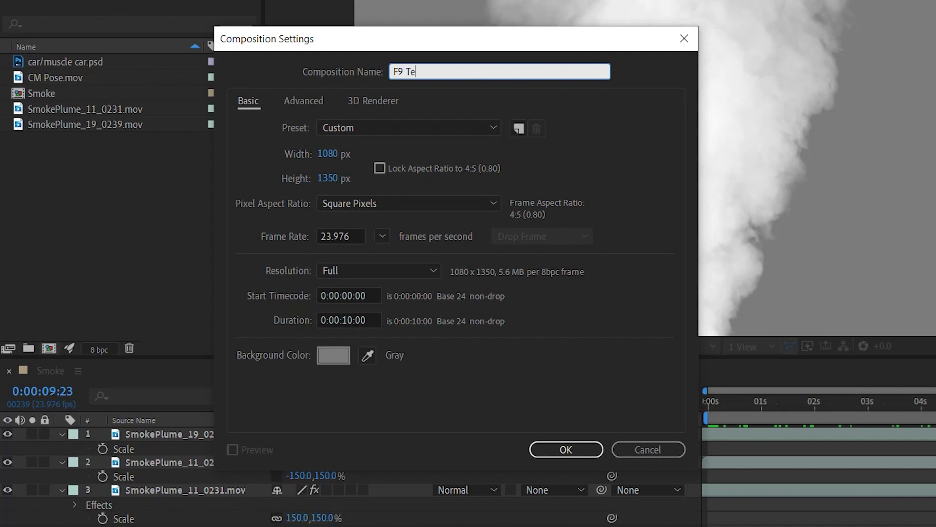
{"action": "type", "text": "F9 Text"}
{"action": "left_click", "coordinate": [329, 155]}
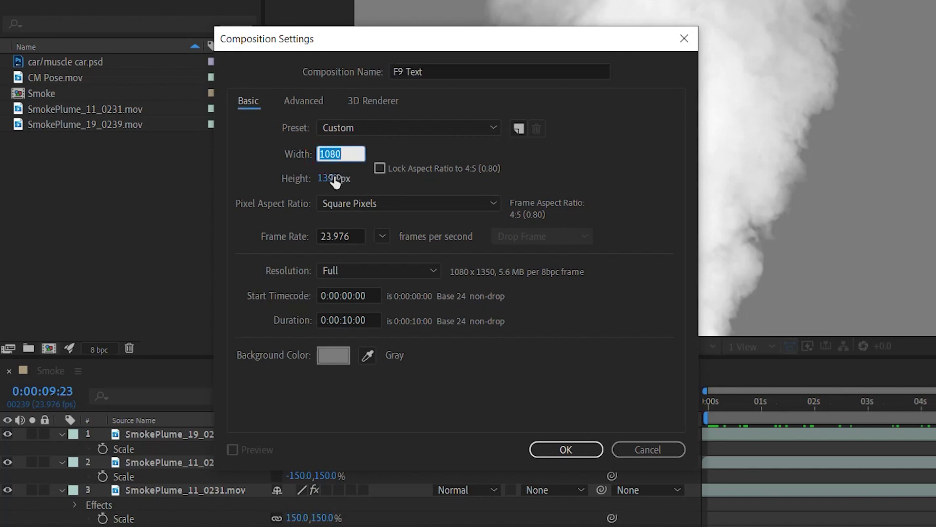
{"action": "left_click", "coordinate": [335, 178]}
{"action": "left_click", "coordinate": [355, 236]}
{"action": "left_click", "coordinate": [370, 319]}
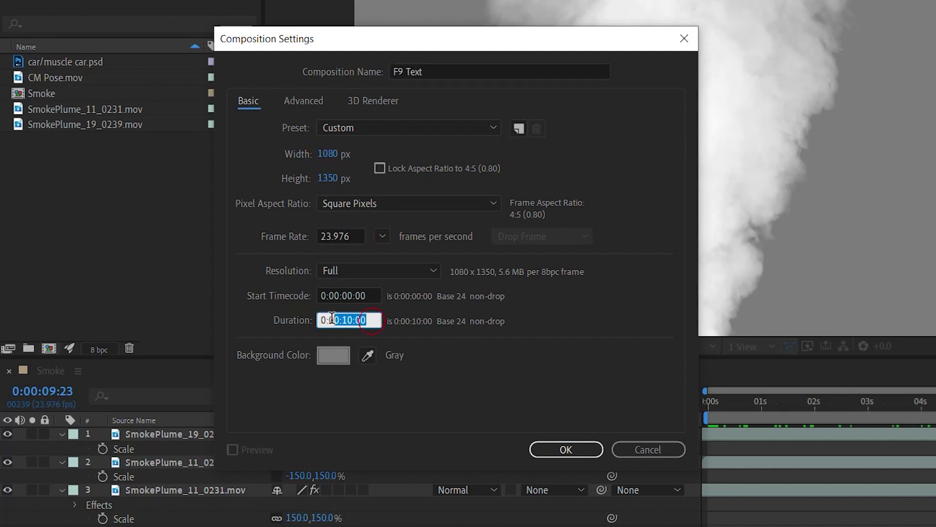
{"action": "key", "text": "Return"}
Step: Type the text F9 and centre it horizontally and vertically in the comp
{"action": "key", "text": "ctrl+t"}
{"action": "left_click", "coordinate": [447, 215]}
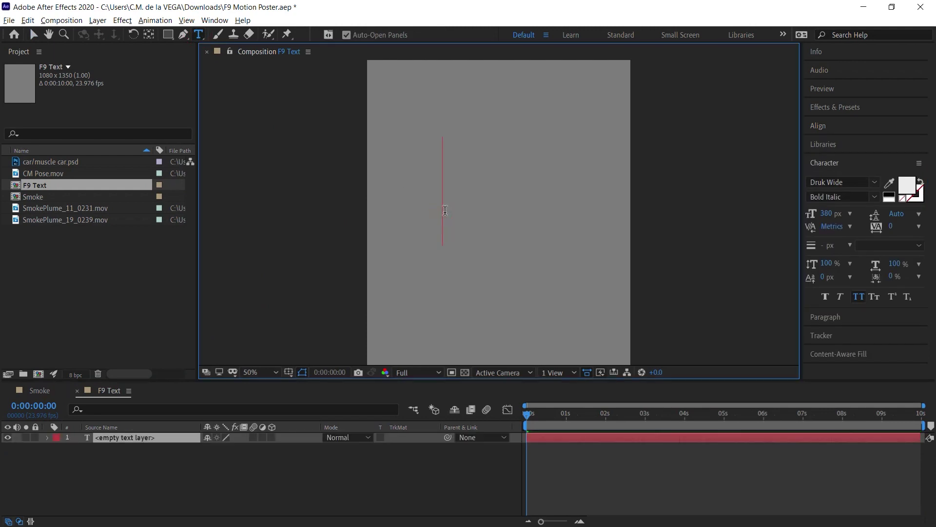
{"action": "type", "text": "F9"}
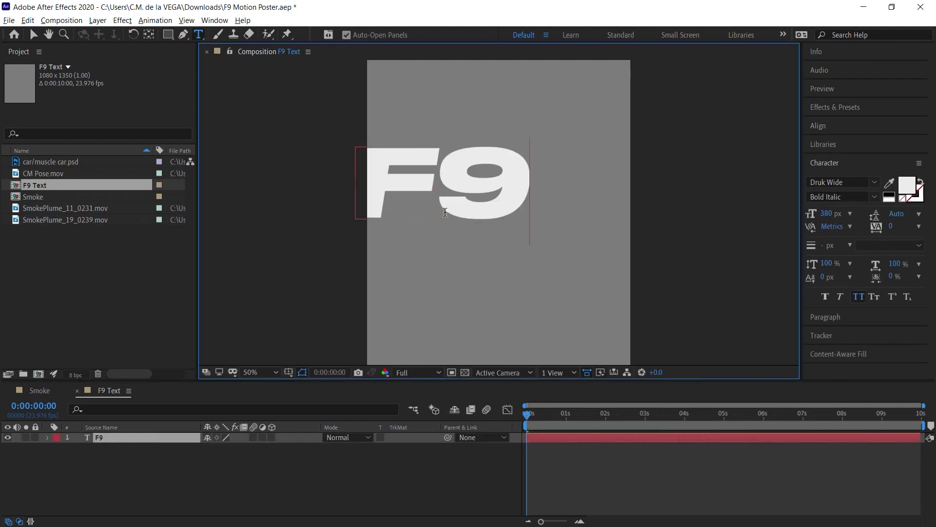
{"action": "left_click", "coordinate": [33, 34]}
{"action": "left_click", "coordinate": [819, 125]}
{"action": "left_click", "coordinate": [835, 156]}
{"action": "left_click", "coordinate": [898, 156]}
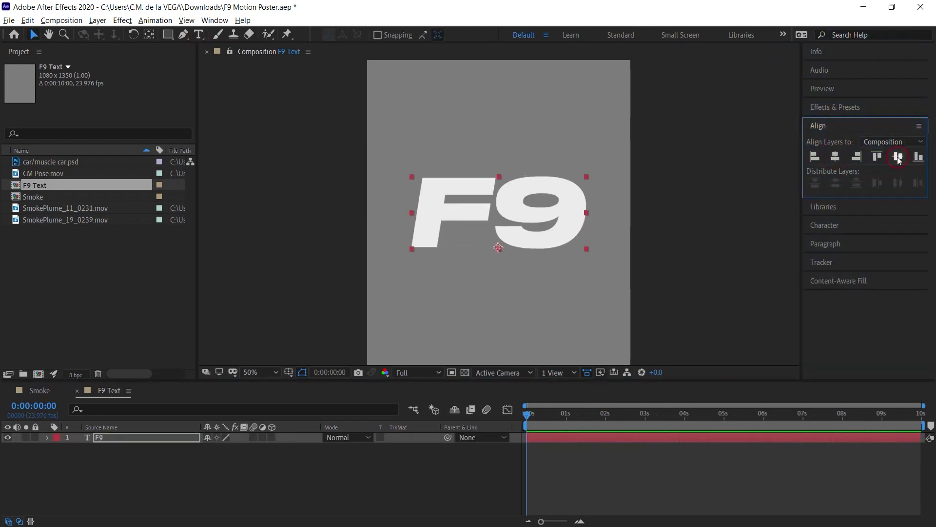
Step: Enable Per-character 3D and add an animator with Scale and Rotation properties
{"action": "left_click", "coordinate": [101, 440]}
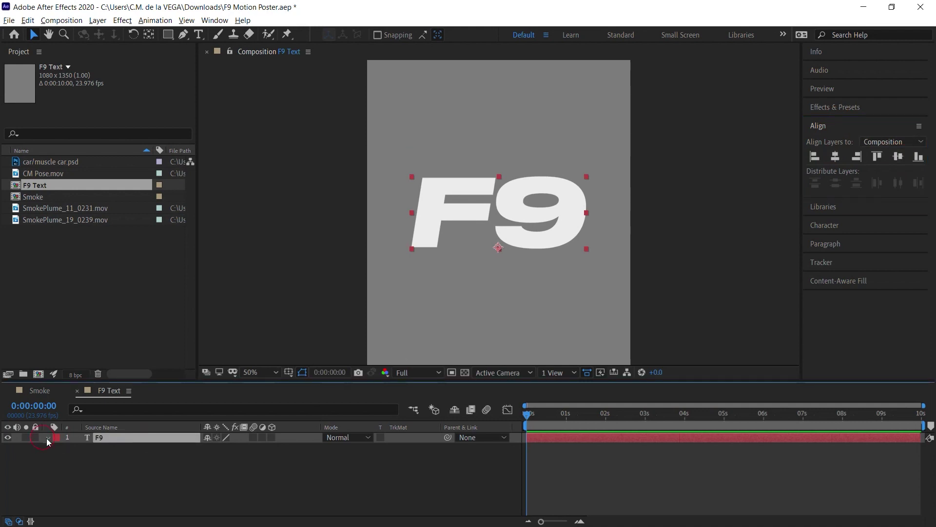
{"action": "left_click", "coordinate": [315, 448]}
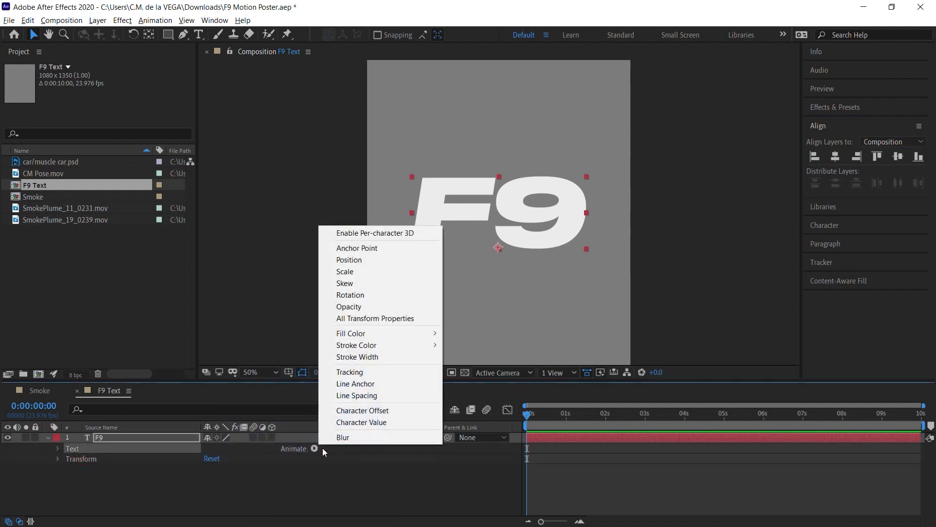
{"action": "left_click", "coordinate": [352, 233]}
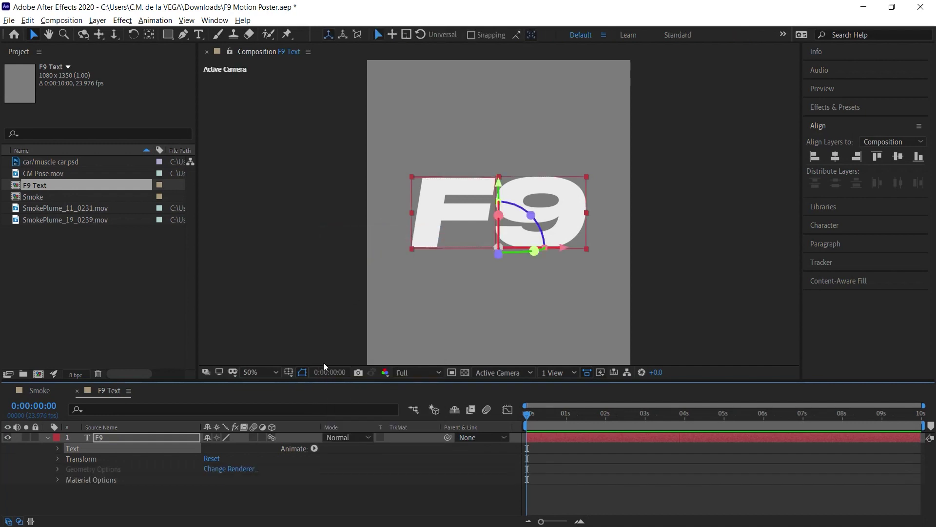
{"action": "left_click", "coordinate": [315, 449]}
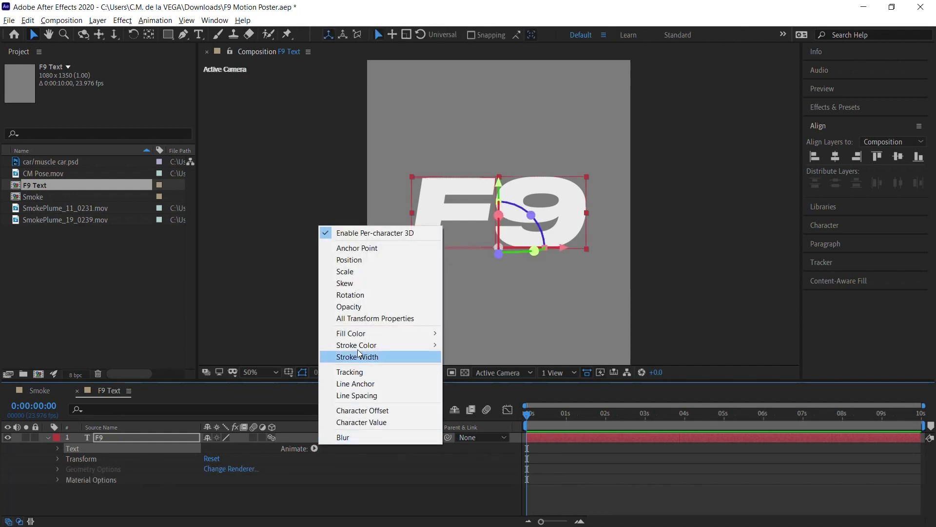
{"action": "left_click", "coordinate": [345, 272]}
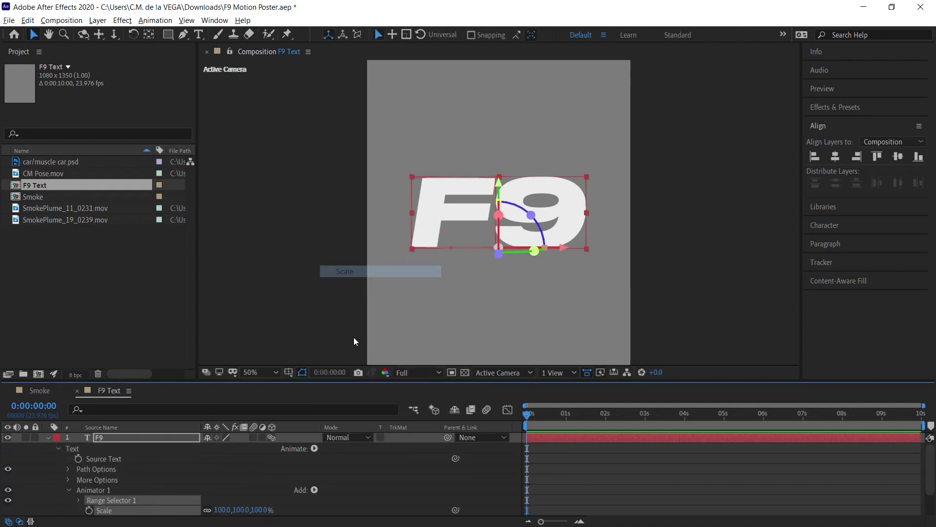
{"action": "left_click", "coordinate": [315, 490]}
{"action": "mouse_move", "coordinate": [349, 493]}
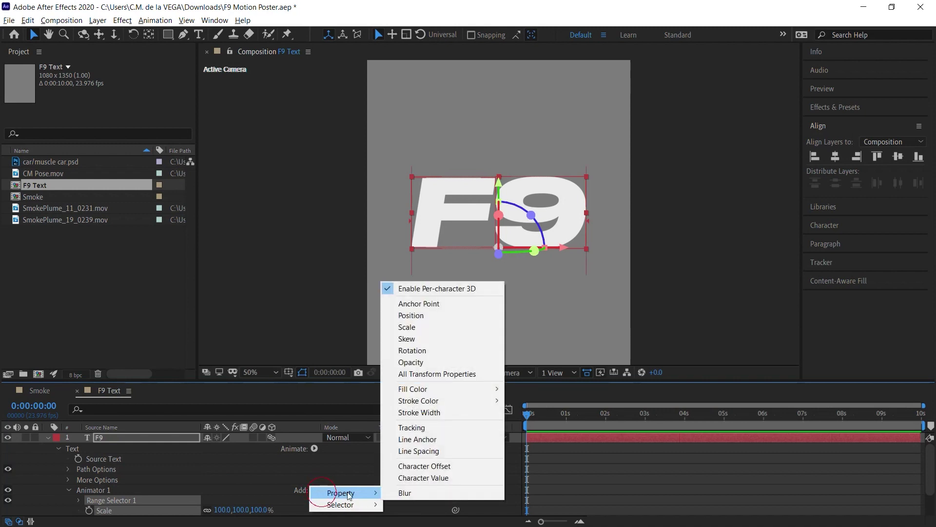
{"action": "left_click", "coordinate": [412, 350]}
Step: Set the animator Scale to 0%, X Rotation to -90° and Y Rotation to -65°
{"action": "left_click", "coordinate": [163, 216]}
{"action": "type", "text": "0"}
{"action": "key", "text": "Return"}
{"action": "left_click", "coordinate": [337, 231]}
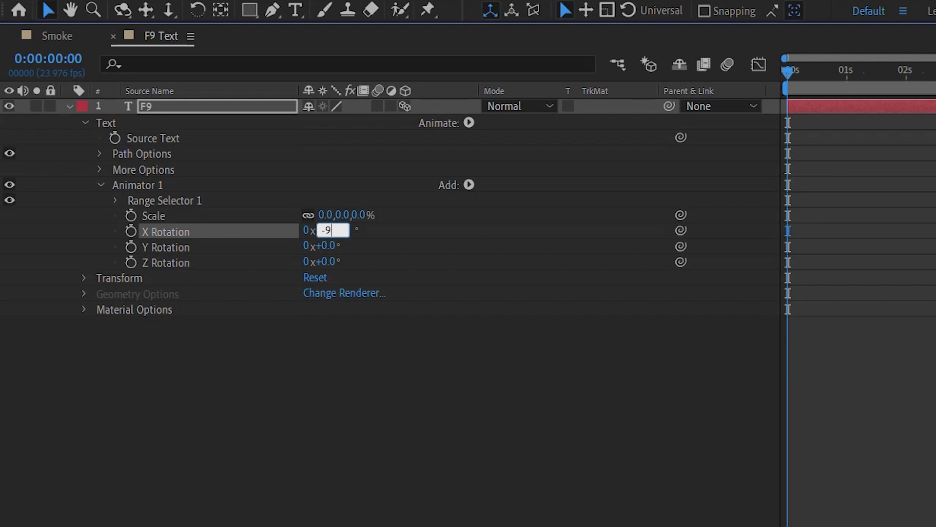
{"action": "left_click", "coordinate": [323, 245]}
{"action": "type", "text": "-65"}
{"action": "key", "text": "Return"}
Step: Keyframe Range Selector Start from 0% to 100% and preview the F9 reveal
{"action": "left_click", "coordinate": [115, 201]}
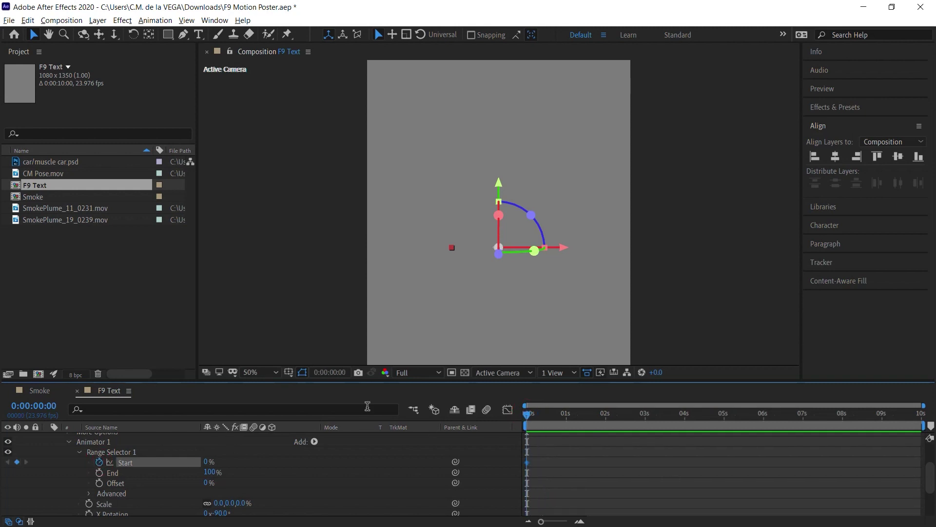
{"action": "left_click_drag", "start_coordinate": [579, 418], "coordinate": [586, 417]}
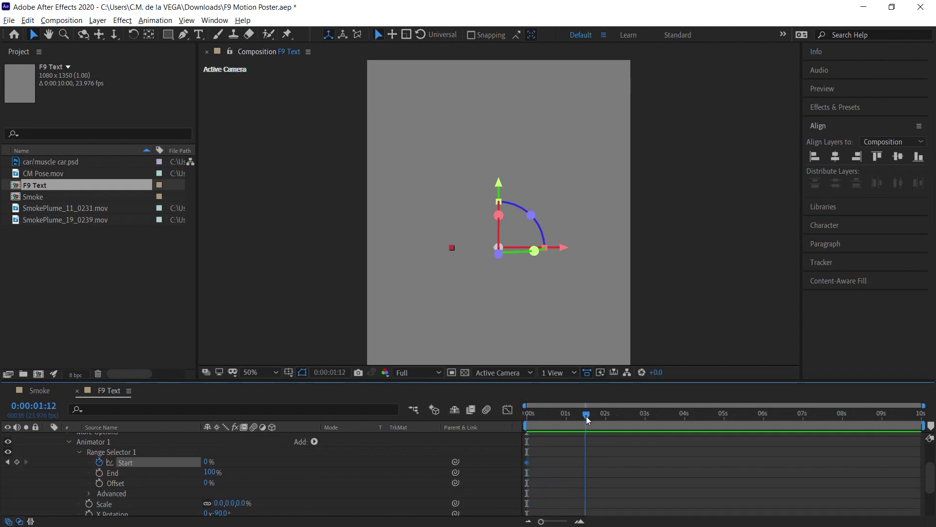
{"action": "left_click_drag", "start_coordinate": [206, 463], "coordinate": [244, 462]}
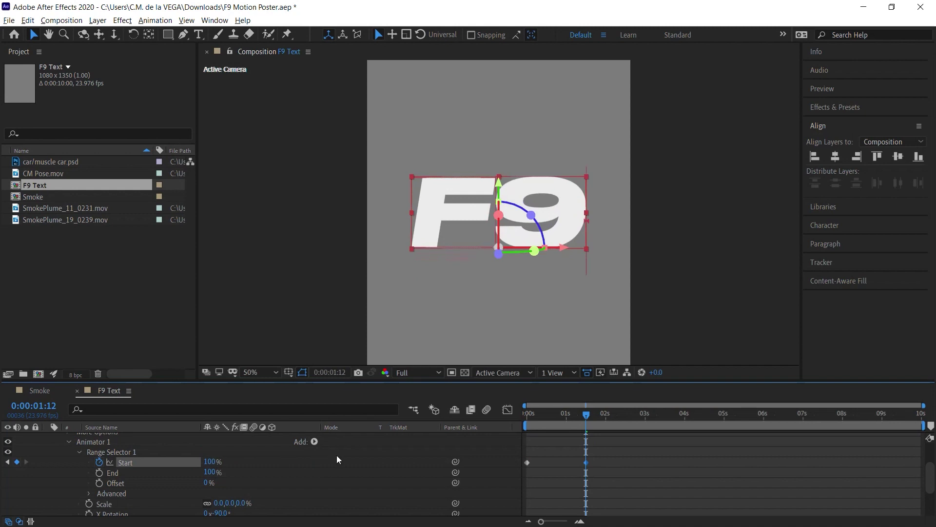
{"action": "scroll", "coordinate": [207, 477], "scroll_direction": "down", "scroll_amount": 5}
{"action": "key", "text": "space"}
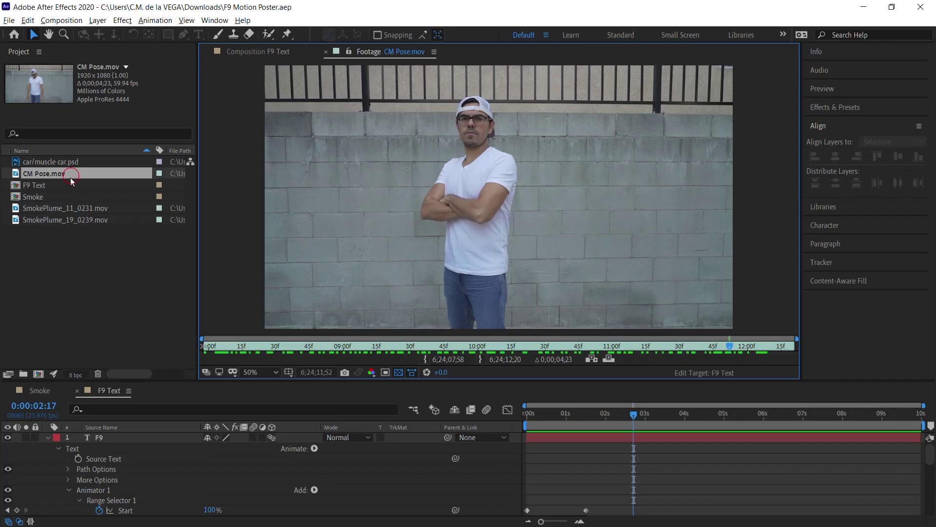
Step: Make a comp from CM Pose.mov and Roto Brush the man, adding his arm and removing the torso gap
{"action": "left_click_drag", "start_coordinate": [73, 180], "coordinate": [40, 374]}
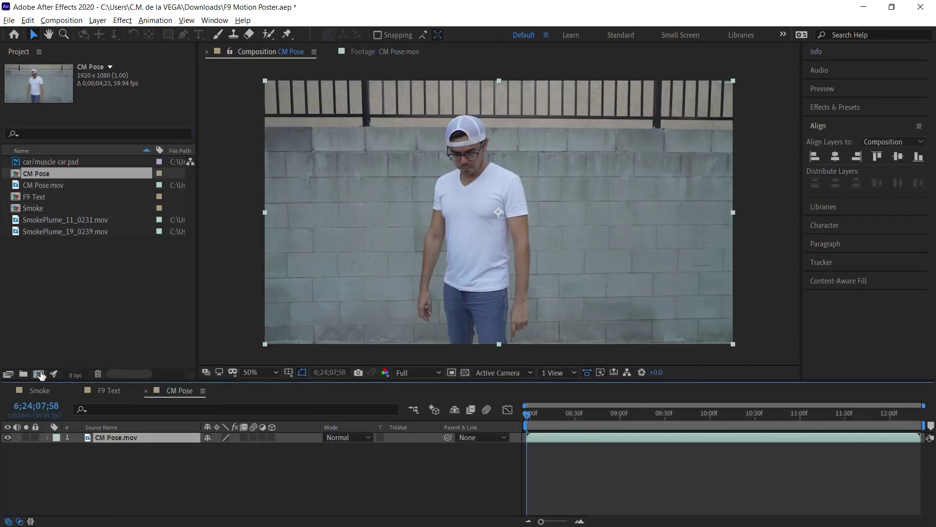
{"action": "double_click", "coordinate": [187, 443]}
{"action": "key", "text": "alt+w"}
{"action": "mouse_move", "coordinate": [485, 171]}
{"action": "left_mouse_down"}
{"action": "mouse_move", "coordinate": [490, 313]}
{"action": "mouse_move", "coordinate": [518, 376]}
{"action": "left_mouse_up"}
{"action": "key", "text": "grave"}
{"action": "left_click_drag", "start_coordinate": [358, 352], "coordinate": [353, 388]}
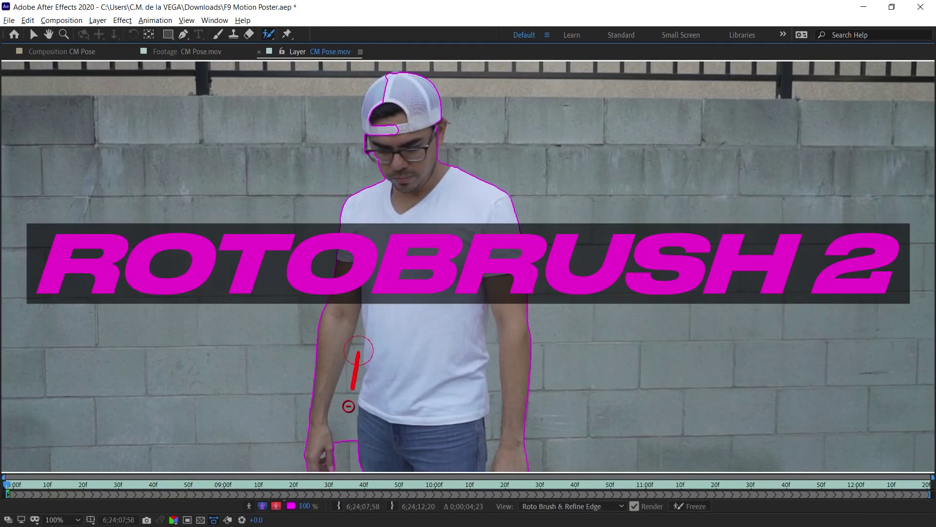
{"action": "left_click_drag", "start_coordinate": [481, 338], "coordinate": [493, 445]}
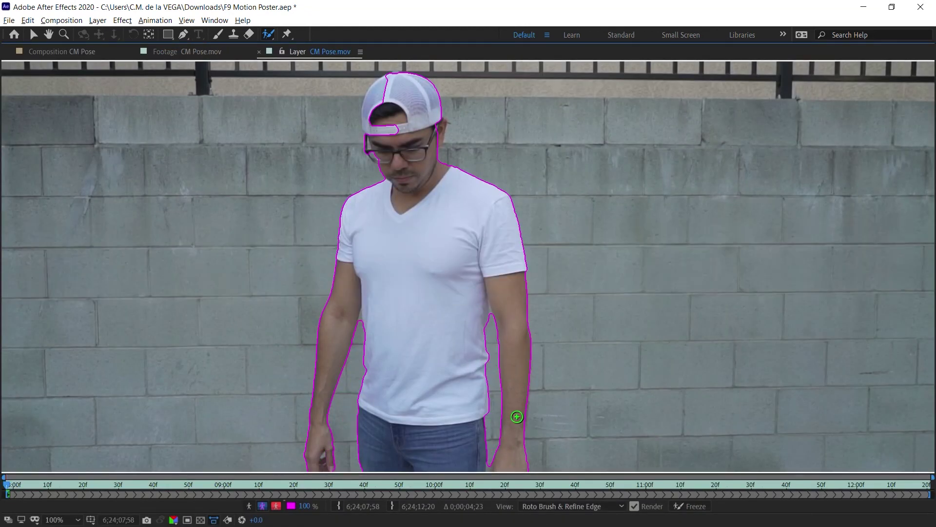
{"action": "key", "text": "grave"}
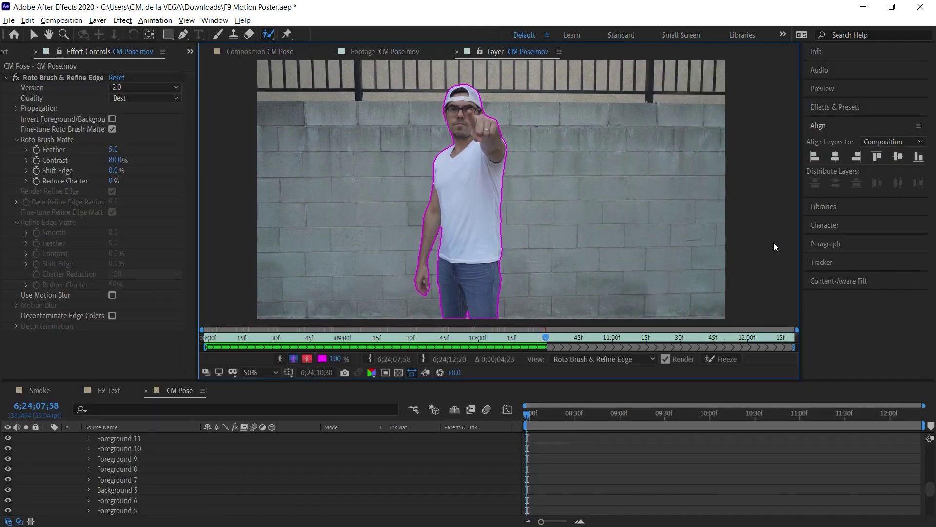
Step: Propagate and freeze the matte, set Contrast to 50%, and enable edge decontamination
{"action": "key", "text": "space"}
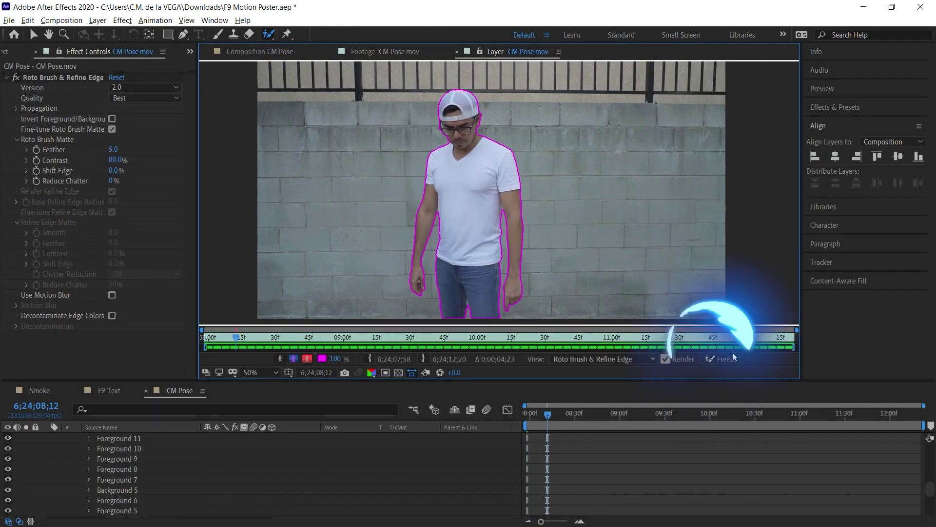
{"action": "left_click", "coordinate": [728, 358]}
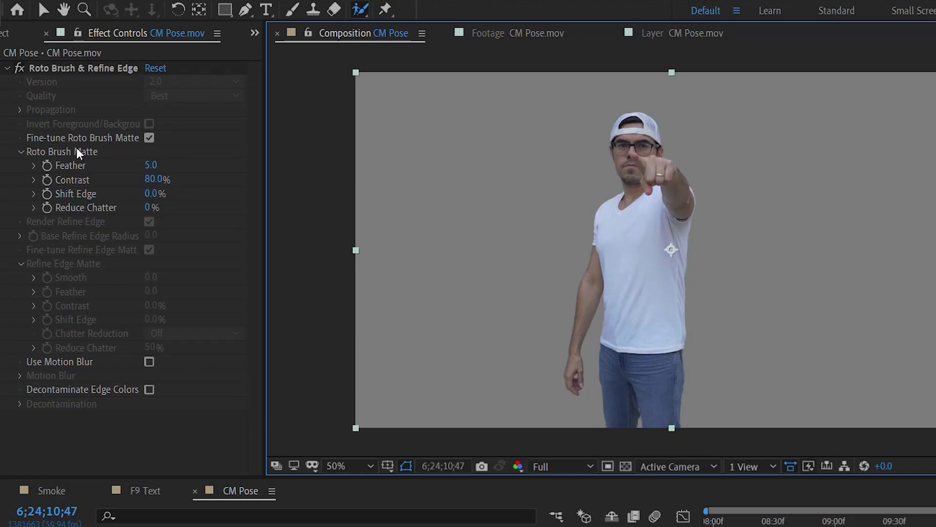
{"action": "left_click", "coordinate": [154, 179]}
{"action": "type", "text": "50"}
{"action": "key", "text": "Return"}
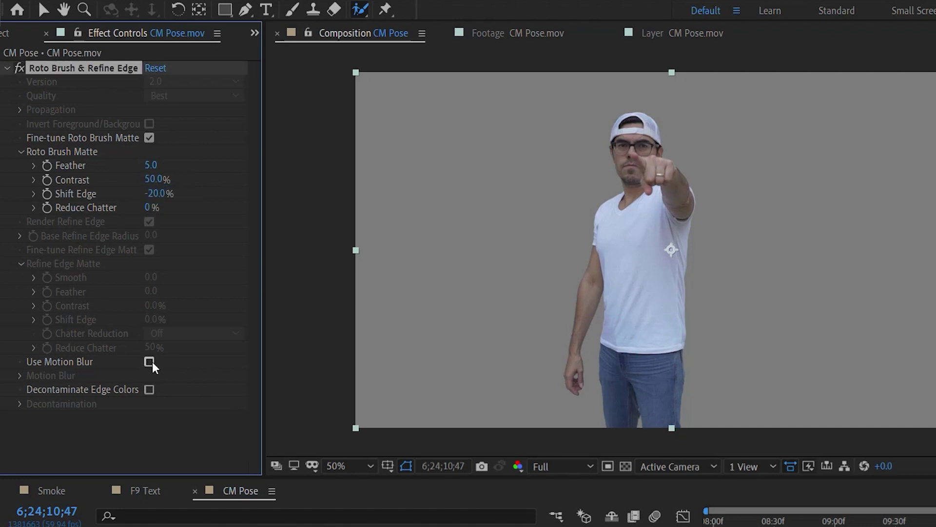
{"action": "left_click", "coordinate": [19, 404]}
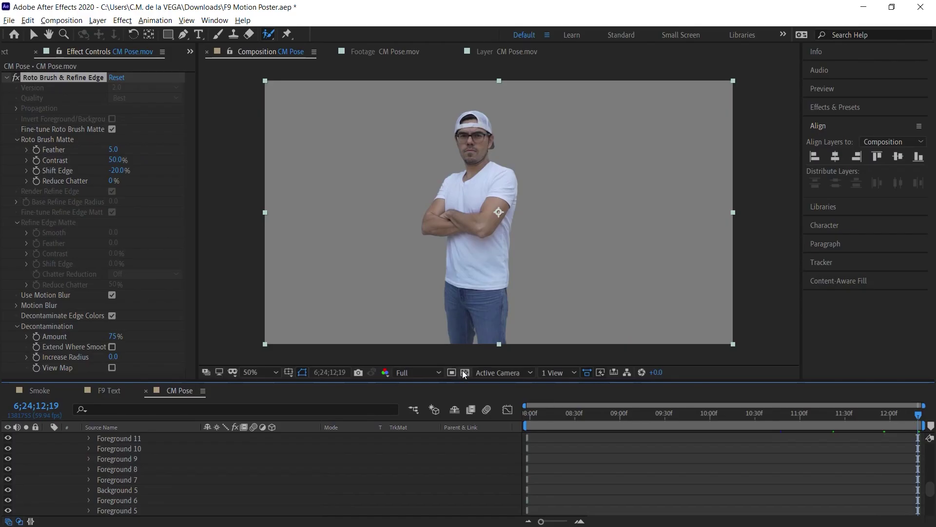
{"action": "left_click", "coordinate": [626, 467]}
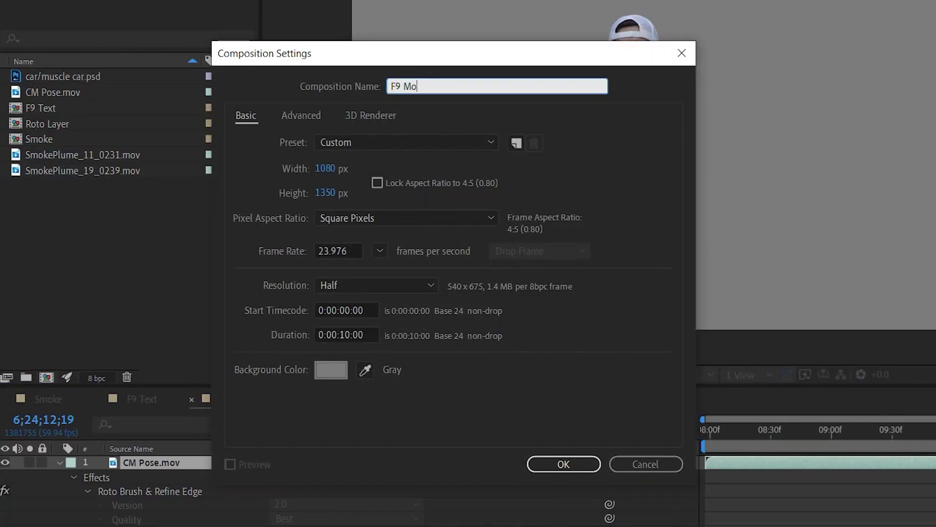
Step: Create the 1080×1350 F9 Motion Poster comp and add the muscle car at 70% scale
{"action": "left_click", "coordinate": [326, 168]}
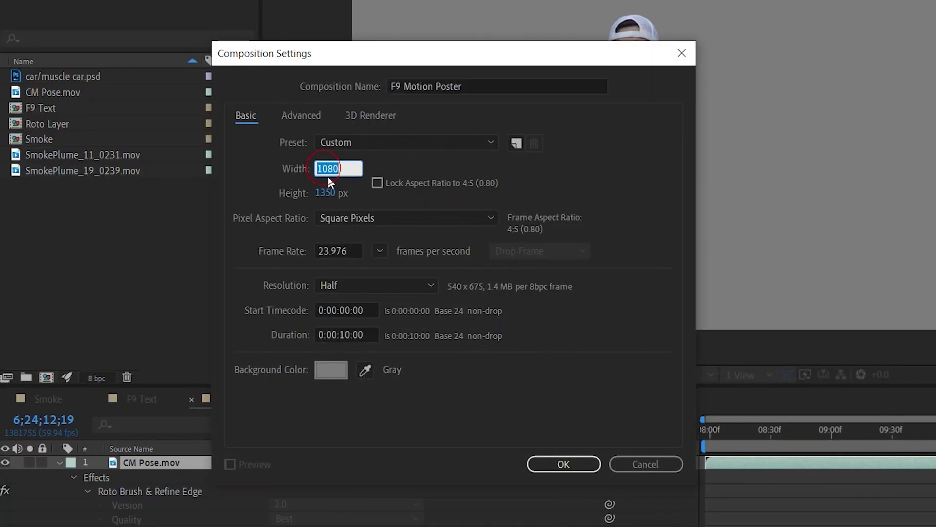
{"action": "left_click", "coordinate": [355, 250]}
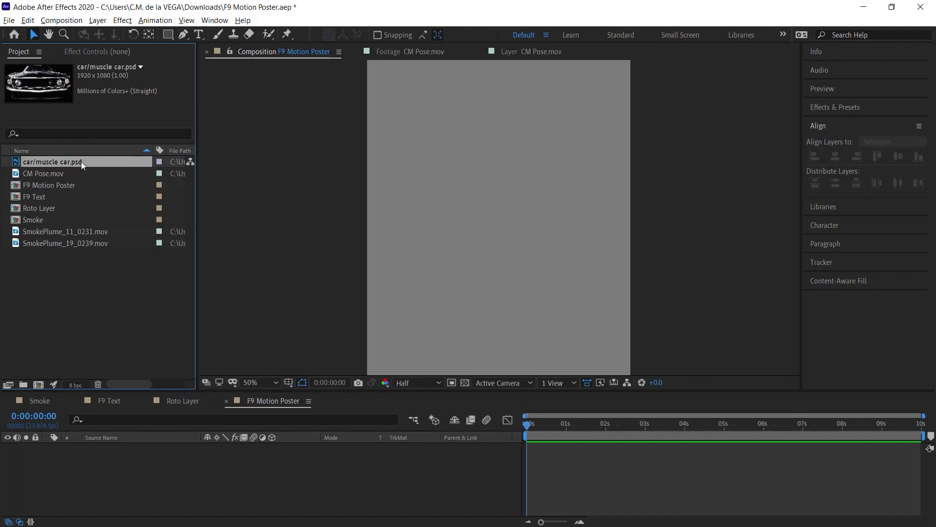
{"action": "left_click_drag", "start_coordinate": [185, 159], "coordinate": [203, 469]}
{"action": "type", "text": "70"}
{"action": "key", "text": "Return"}
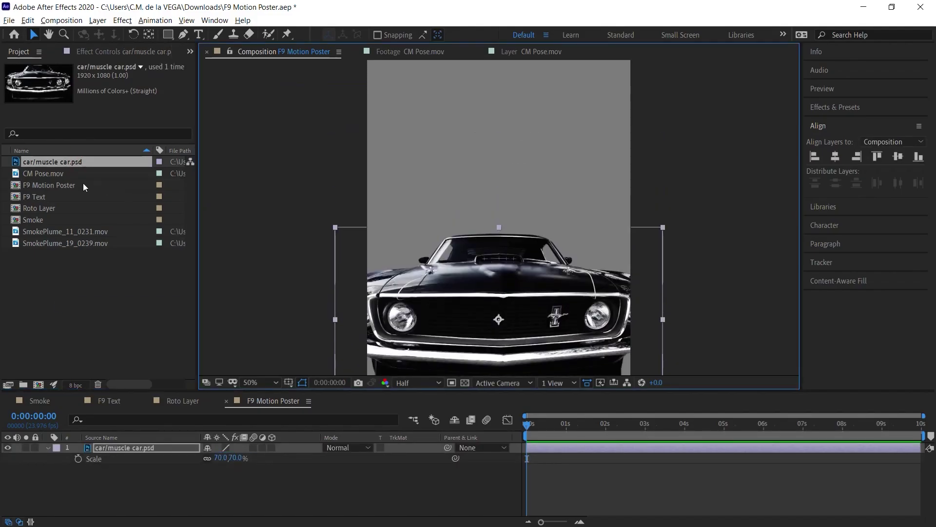
Step: Add the Roto Layer comp above the car and scale it to 105%
{"action": "left_click", "coordinate": [54, 208]}
{"action": "left_click_drag", "start_coordinate": [54, 208], "coordinate": [137, 447]}
{"action": "key", "text": "s"}
{"action": "left_click_drag", "start_coordinate": [218, 457], "coordinate": [220, 457]}
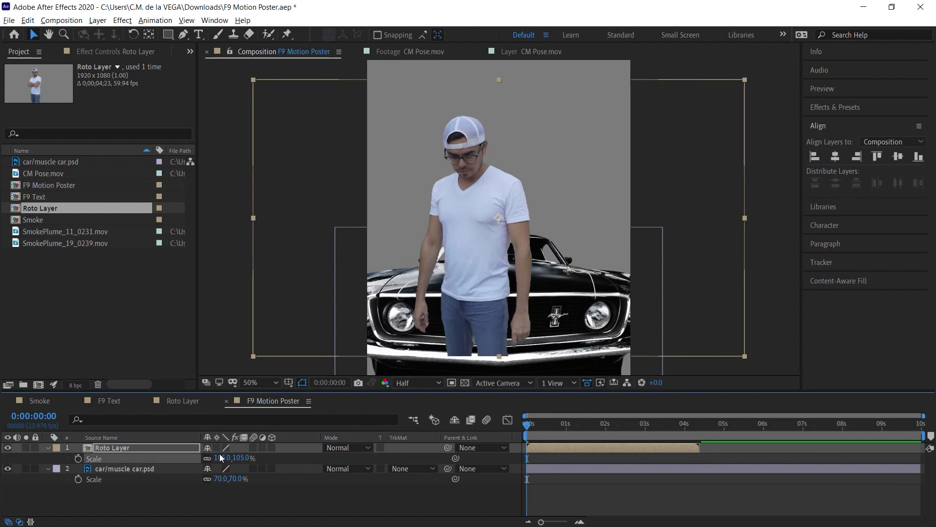
Step: Place F9 Text between the man and the car and scale it to 115%
{"action": "left_click_drag", "start_coordinate": [44, 197], "coordinate": [141, 466]}
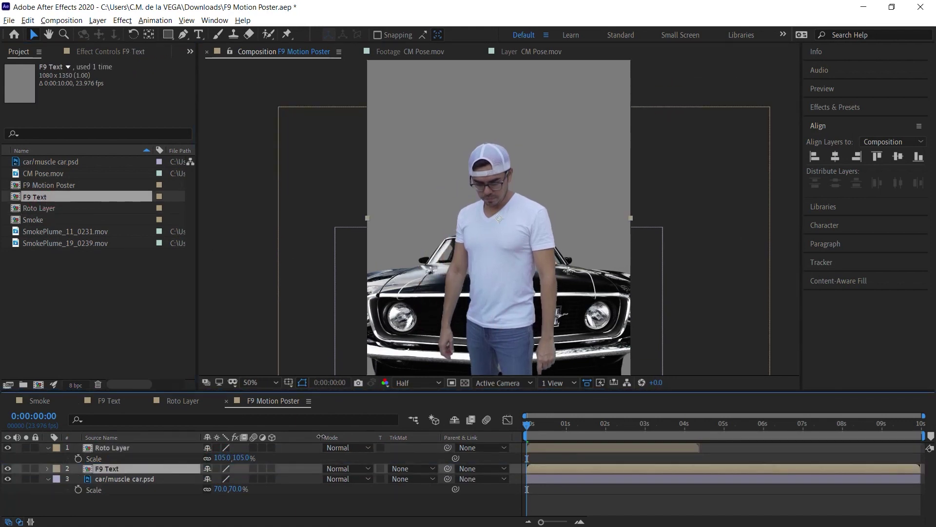
{"action": "left_click", "coordinate": [587, 423]}
{"action": "key", "text": "s"}
{"action": "left_click_drag", "start_coordinate": [217, 478], "coordinate": [224, 473]}
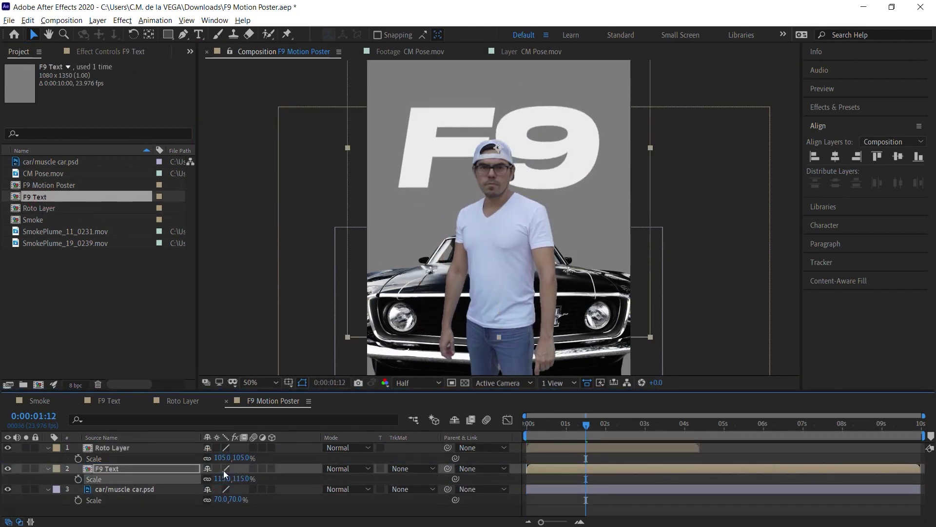
Step: Add the Smoke comp to the poster at 130% scale
{"action": "left_click_drag", "start_coordinate": [33, 219], "coordinate": [142, 502]}
{"action": "key", "text": "s"}
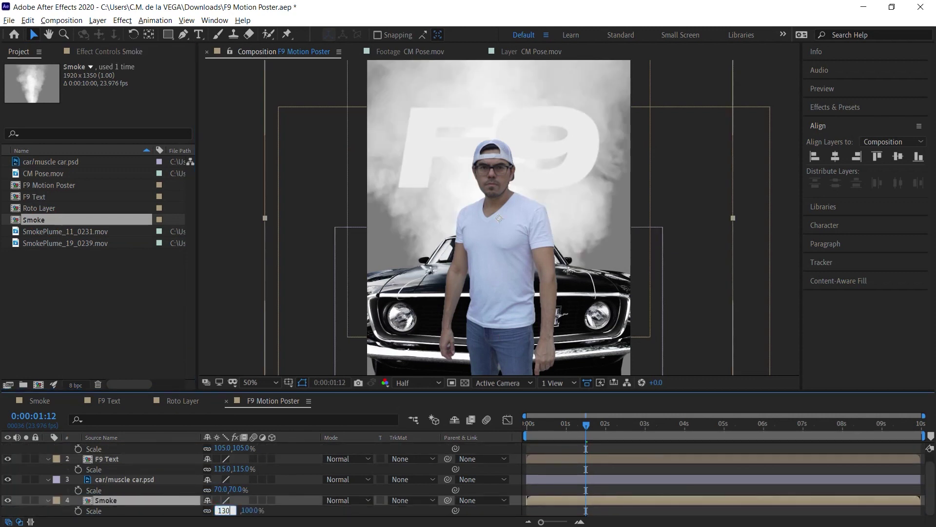
{"action": "key", "text": "Return"}
{"action": "key", "text": "comma"}
{"action": "left_click", "coordinate": [98, 20]}
Step: Create a black 1080×1350 solid named BG
{"action": "mouse_move", "coordinate": [242, 35]}
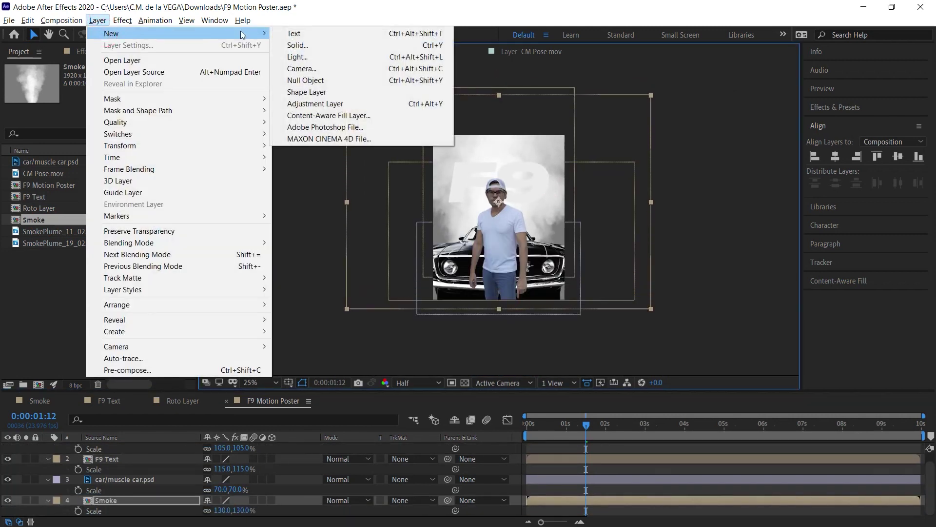
{"action": "left_click", "coordinate": [317, 46]}
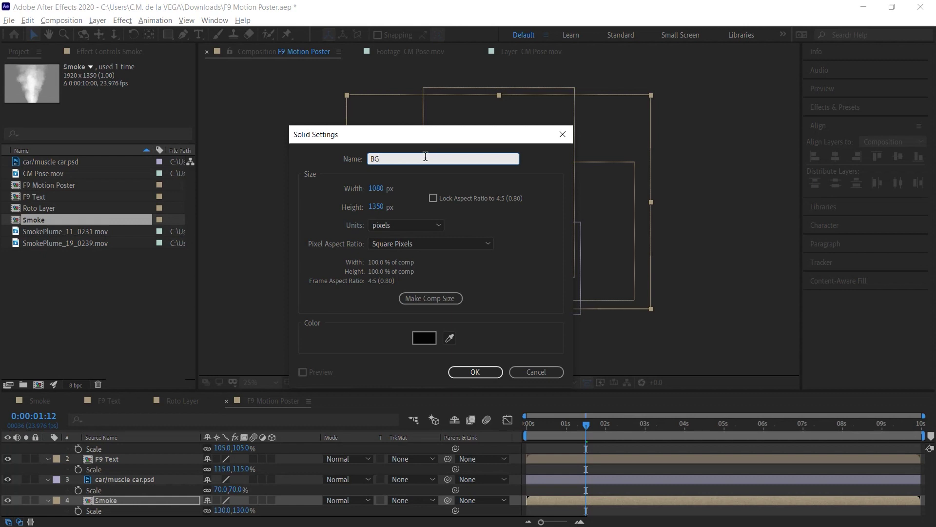
{"action": "left_click", "coordinate": [428, 341]}
{"action": "left_click", "coordinate": [429, 211]}
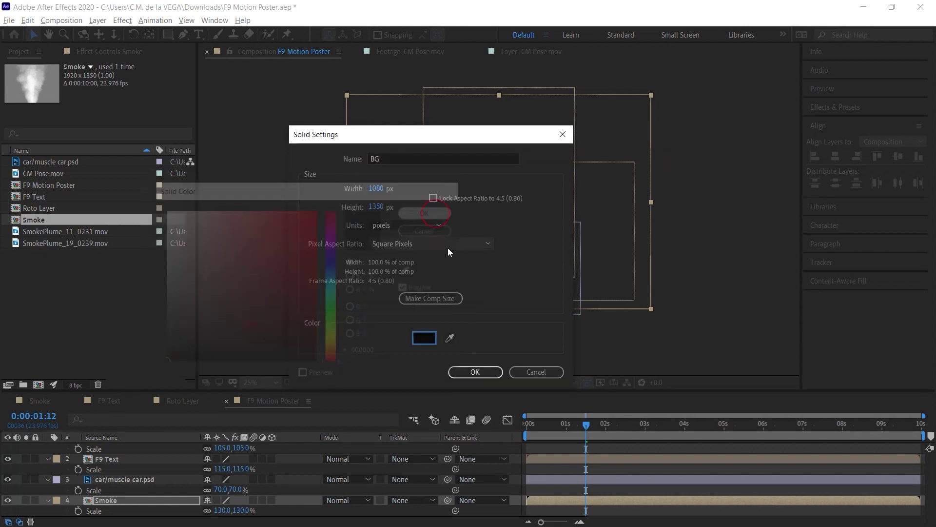
{"action": "left_click", "coordinate": [469, 372]}
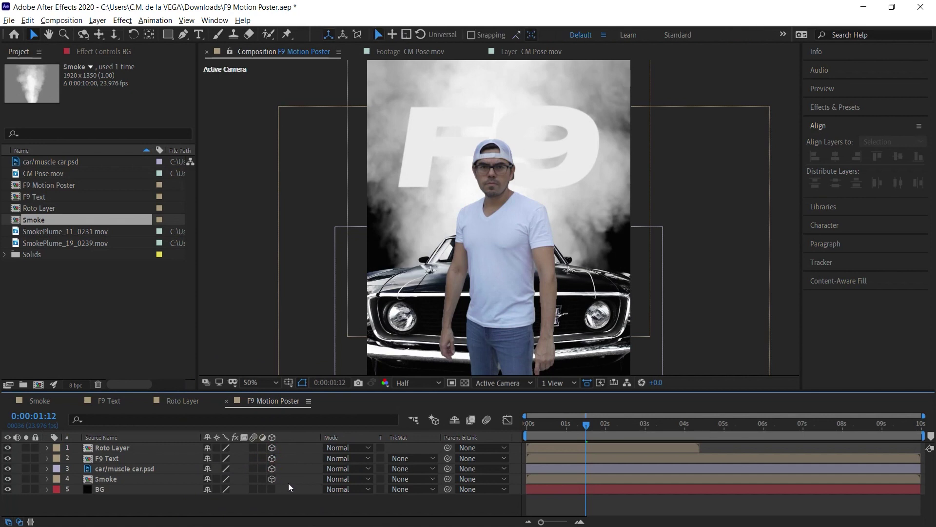
Step: Add Camera 1 and move the Roto Layer to Z position -200
{"action": "left_click", "coordinate": [97, 20]}
{"action": "mouse_move", "coordinate": [184, 33]}
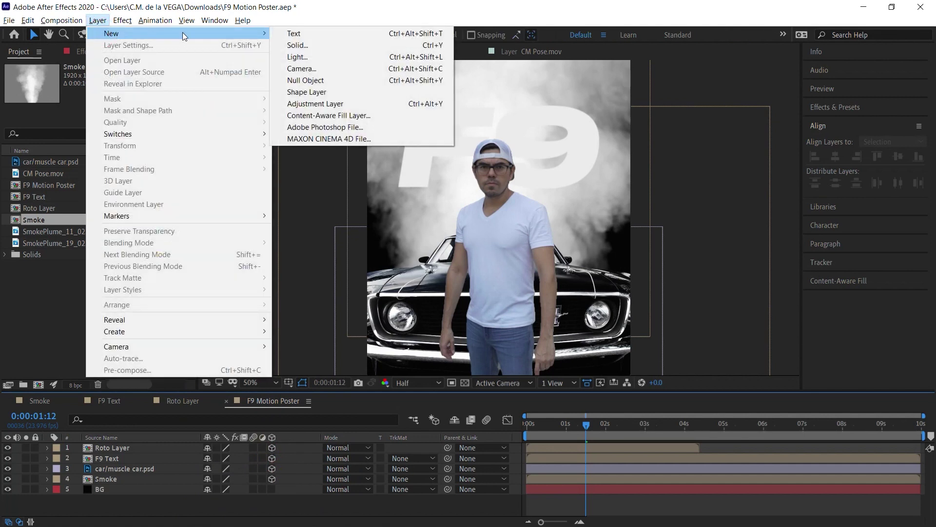
{"action": "left_click", "coordinate": [301, 68]}
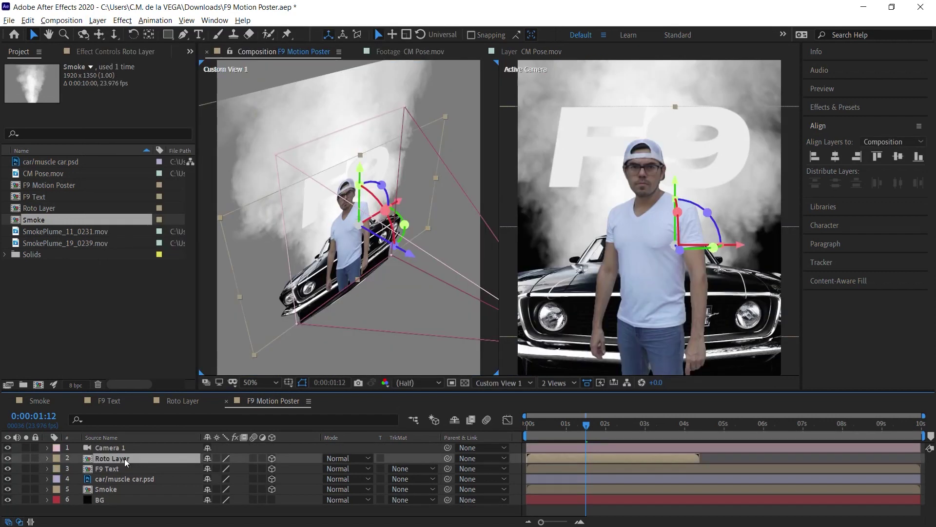
{"action": "key", "text": "p"}
{"action": "left_click_drag", "start_coordinate": [247, 468], "coordinate": [237, 468]}
{"action": "left_click", "coordinate": [251, 468]}
{"action": "type", "text": "-200"}
{"action": "key", "text": "Return"}
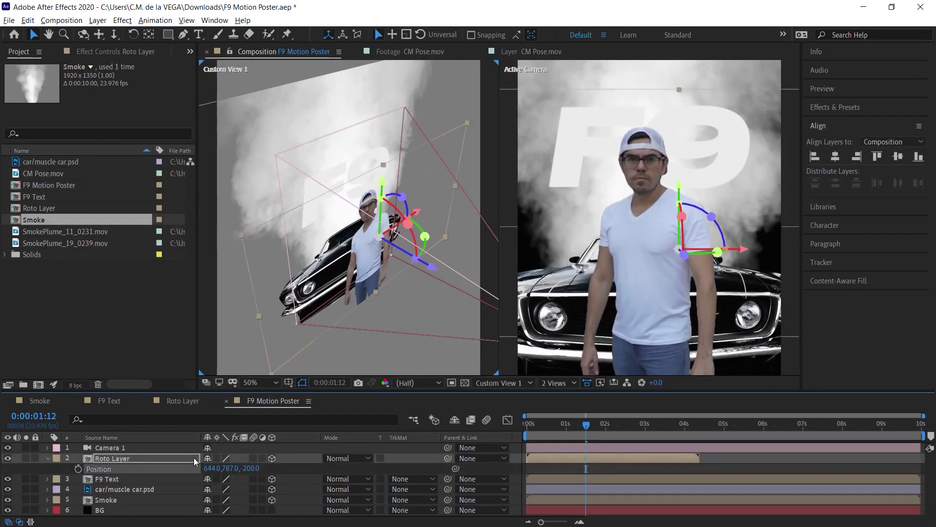
Step: Set the Smoke layer's Z position to 300 and orbit the camera to check layer depth
{"action": "left_click", "coordinate": [125, 479]}
{"action": "key", "text": "p"}
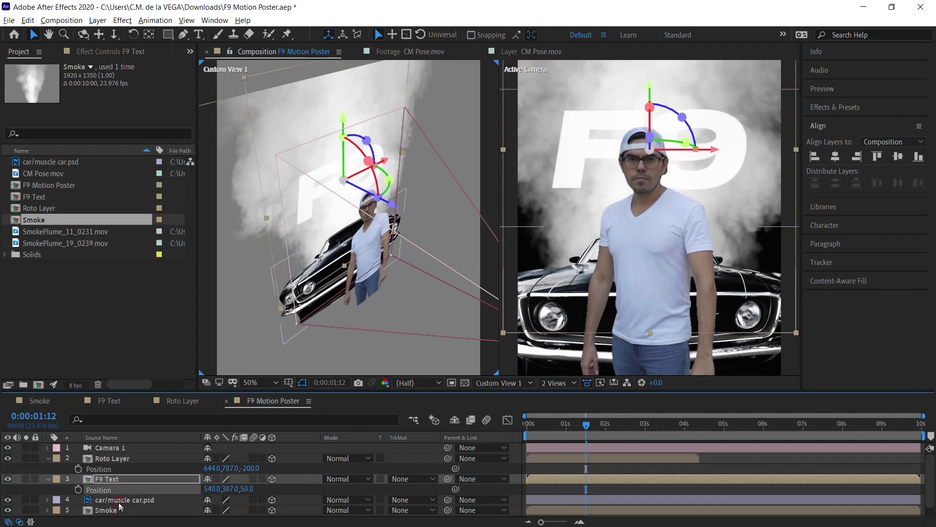
{"action": "left_click", "coordinate": [185, 509]}
{"action": "key", "text": "p"}
{"action": "left_click_drag", "start_coordinate": [243, 510], "coordinate": [250, 510]}
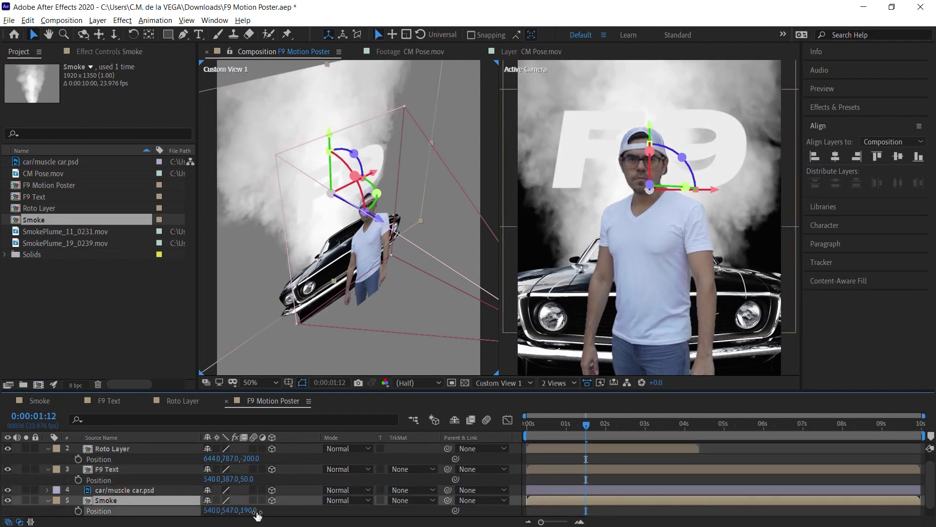
{"action": "left_click", "coordinate": [250, 510]}
{"action": "type", "text": "300"}
{"action": "key", "text": "Return"}
{"action": "key", "text": "c"}
{"action": "left_click_drag", "start_coordinate": [524, 254], "coordinate": [528, 278]}
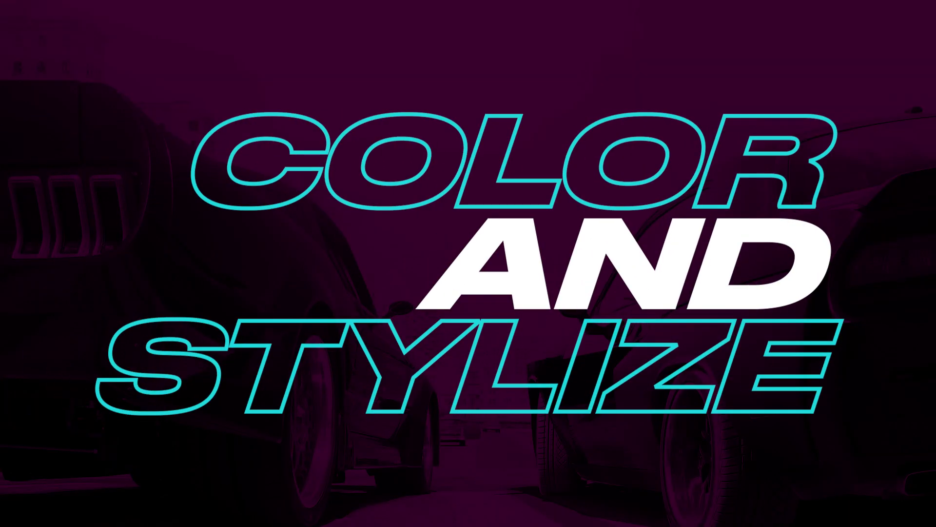
Step: Apply a Gradient Ramp effect to the smoke and set it to Radial Ramp
{"action": "left_click", "coordinate": [123, 20]}
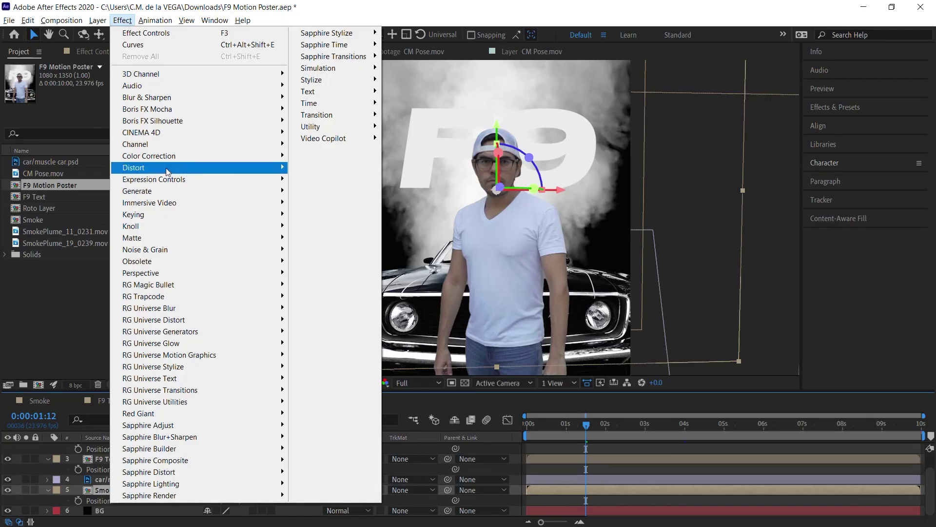
{"action": "mouse_move", "coordinate": [195, 190]}
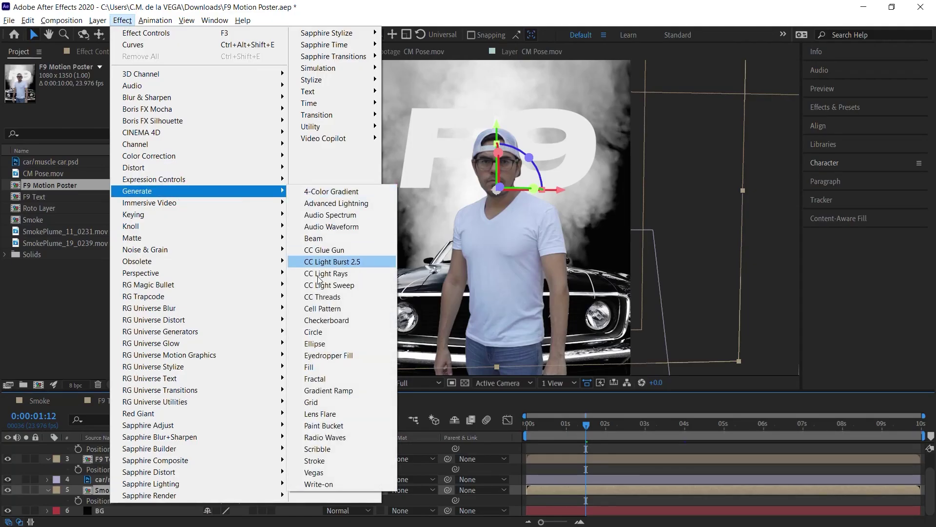
{"action": "left_click", "coordinate": [328, 390]}
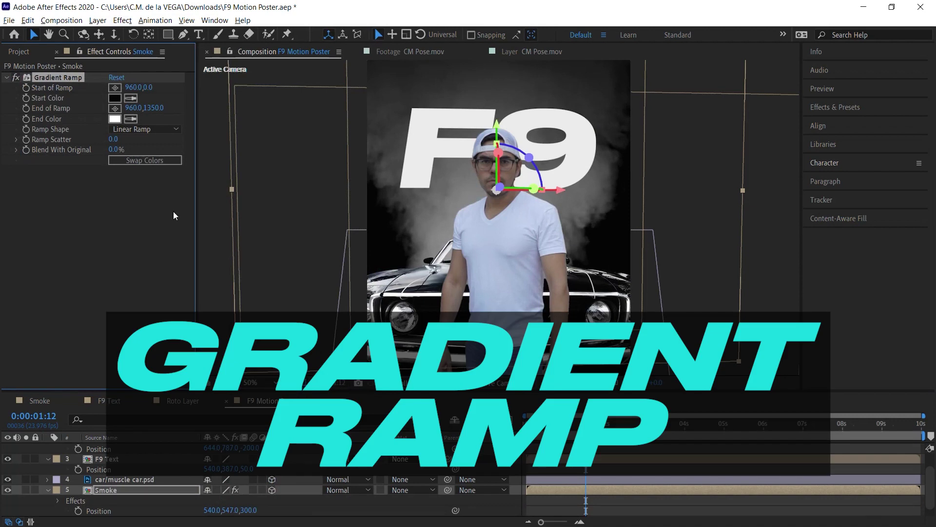
{"action": "left_click", "coordinate": [147, 153]}
{"action": "left_click", "coordinate": [115, 98]}
Step: Set the ramp's start colour to pink and end colour to deeper magenta
{"action": "left_click", "coordinate": [331, 234]}
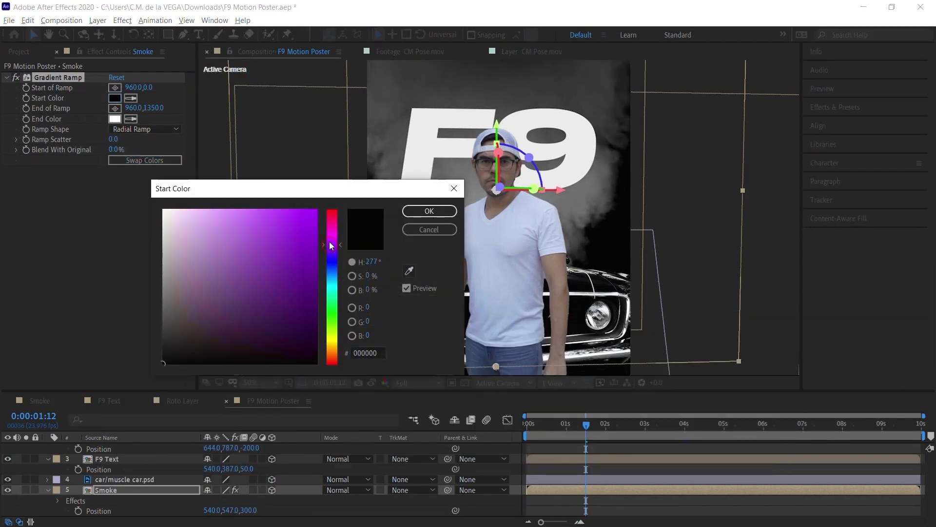
{"action": "left_click", "coordinate": [272, 222]}
{"action": "key", "text": "Return"}
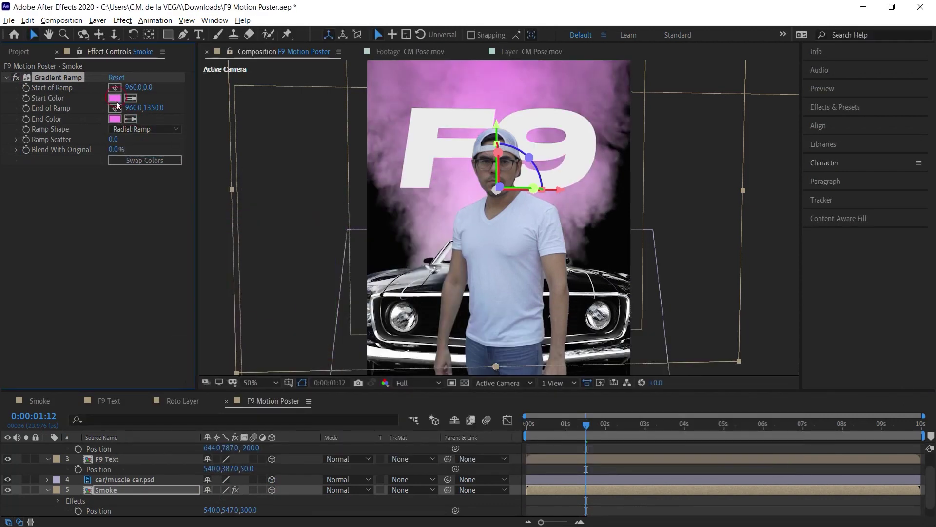
{"action": "left_click", "coordinate": [115, 119]}
{"action": "left_click", "coordinate": [309, 212]}
{"action": "left_click", "coordinate": [429, 211]}
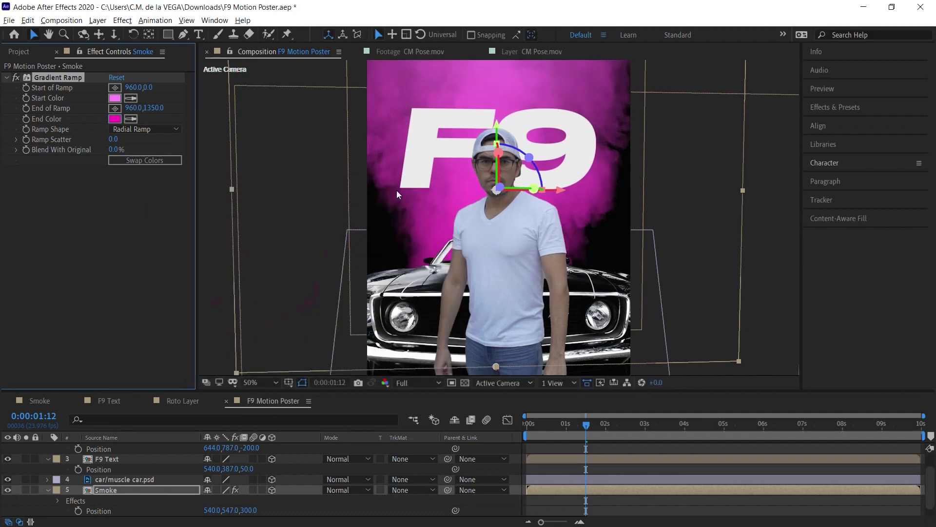
Step: Reposition the gradient, moving the start point down and the end point up
{"action": "key", "text": "comma"}
{"action": "left_click_drag", "start_coordinate": [496, 112], "coordinate": [501, 142]}
{"action": "left_click_drag", "start_coordinate": [498, 292], "coordinate": [499, 200]}
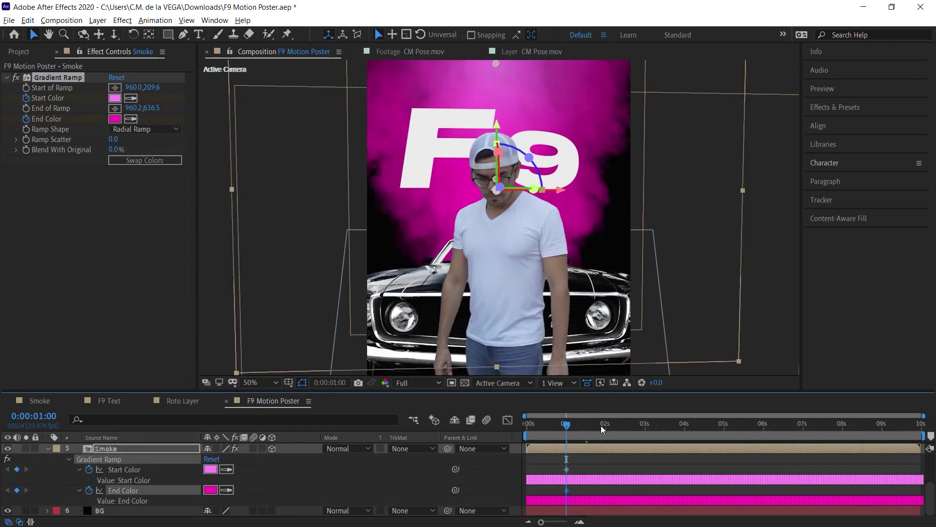
Step: At 0:00:01:12, change the start colour to cyan and the end colour to blue
{"action": "left_click", "coordinate": [585, 425]}
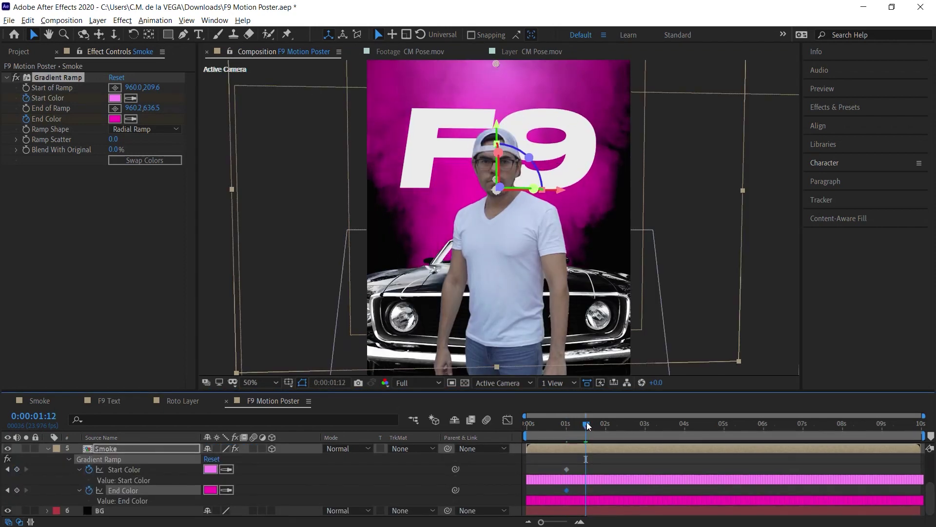
{"action": "left_click", "coordinate": [119, 97]}
{"action": "left_click", "coordinate": [331, 289]}
{"action": "left_click", "coordinate": [429, 211]}
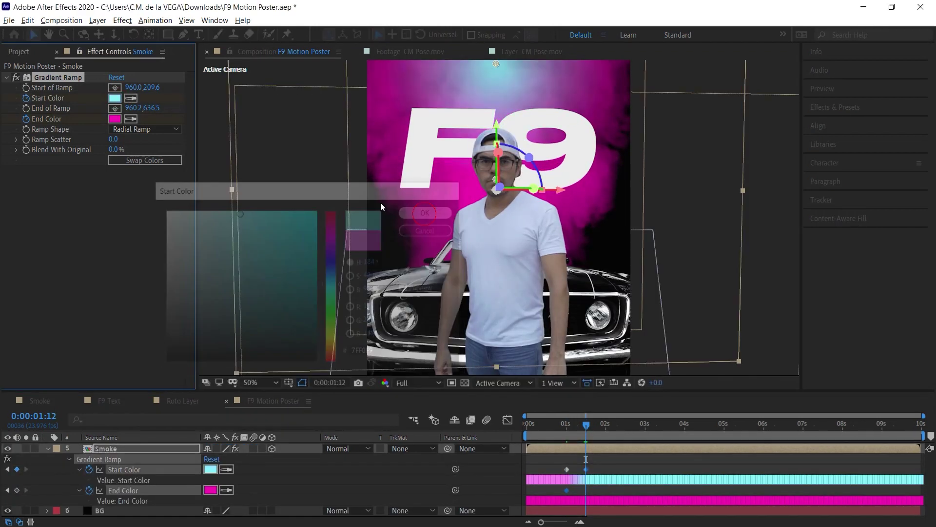
{"action": "left_click", "coordinate": [115, 118]}
{"action": "left_click", "coordinate": [333, 278]}
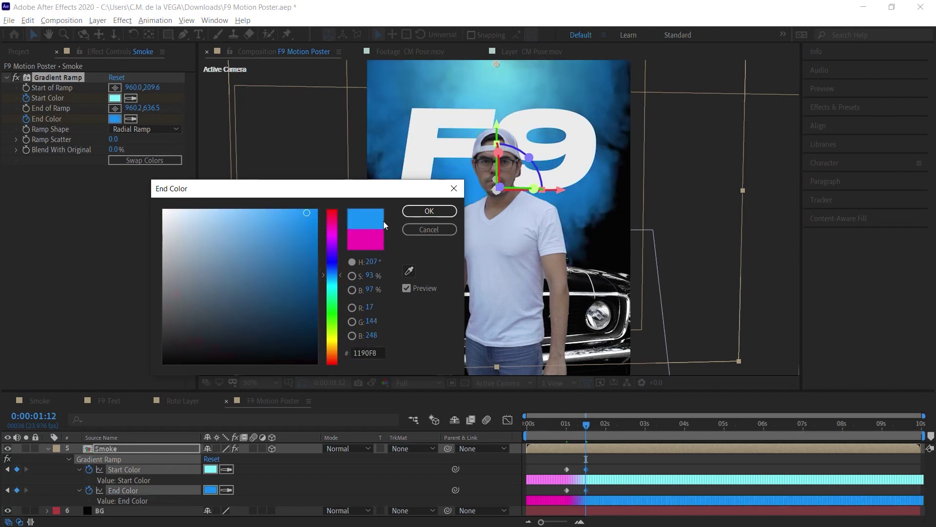
{"action": "left_click", "coordinate": [429, 211]}
Step: Preview the smoke colour animation from the start, stopping around 0:00:03:00
{"action": "key", "text": "j"}
{"action": "key", "text": "Home"}
{"action": "key", "text": "space"}
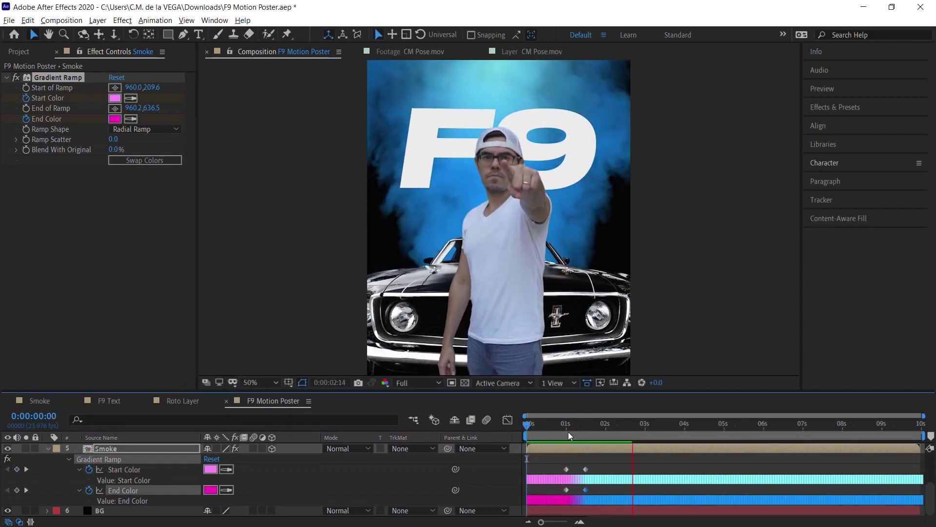
{"action": "left_click", "coordinate": [644, 427]}
{"action": "key", "text": "space"}
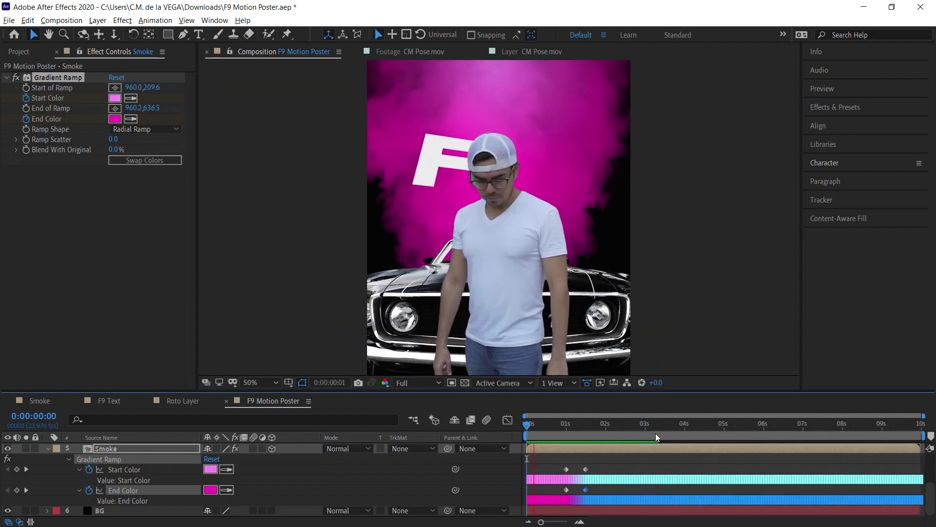
{"action": "left_click", "coordinate": [645, 427]}
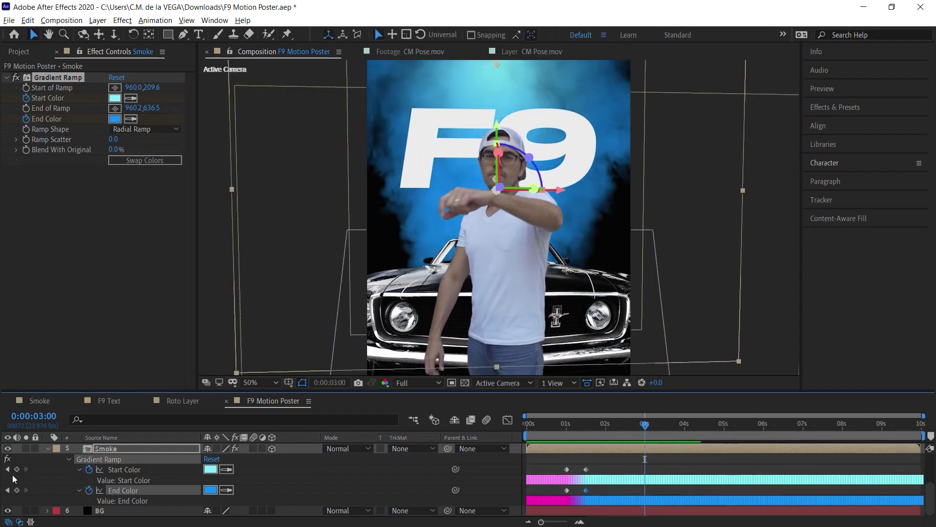
Step: At 0:00:03:12, make the start colour yellow and the end colour orange-gold
{"action": "left_click", "coordinate": [664, 424]}
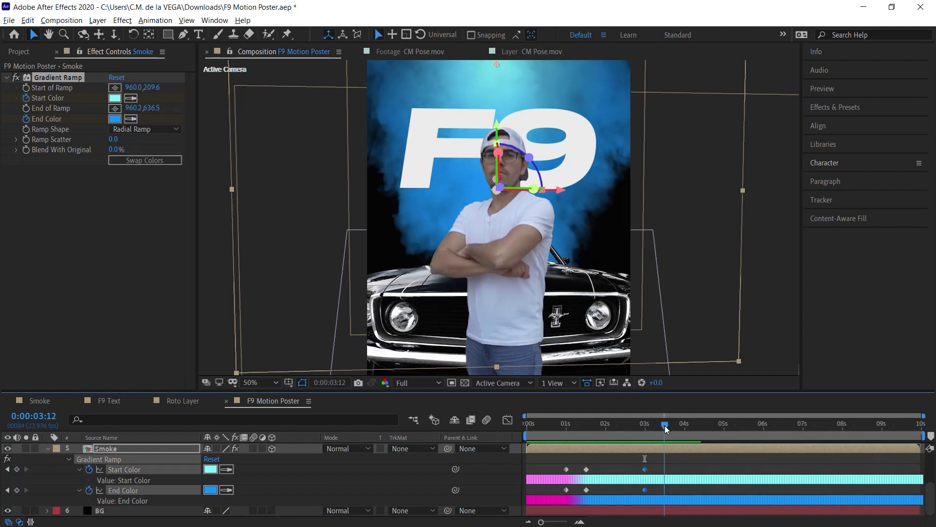
{"action": "left_click", "coordinate": [115, 98]}
{"action": "left_click", "coordinate": [332, 340]}
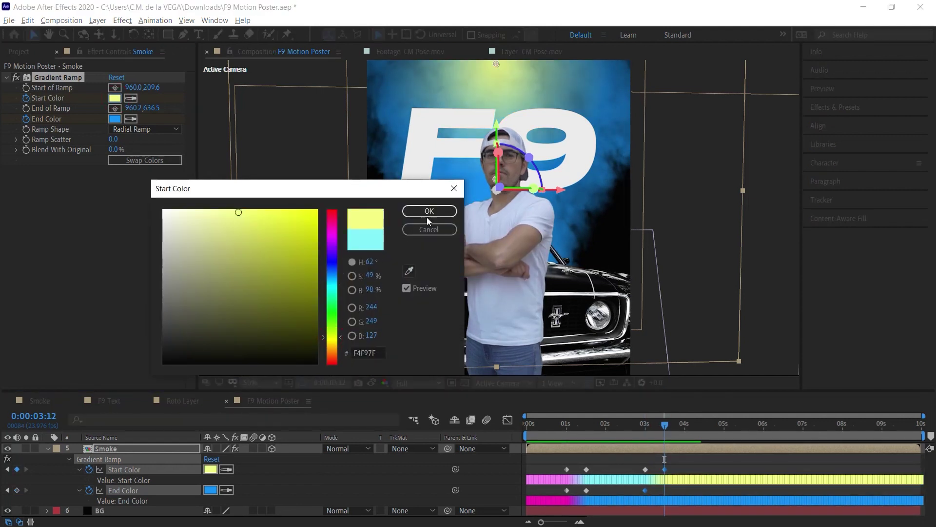
{"action": "left_click", "coordinate": [426, 213]}
{"action": "left_click", "coordinate": [114, 119]}
{"action": "left_click", "coordinate": [332, 343]}
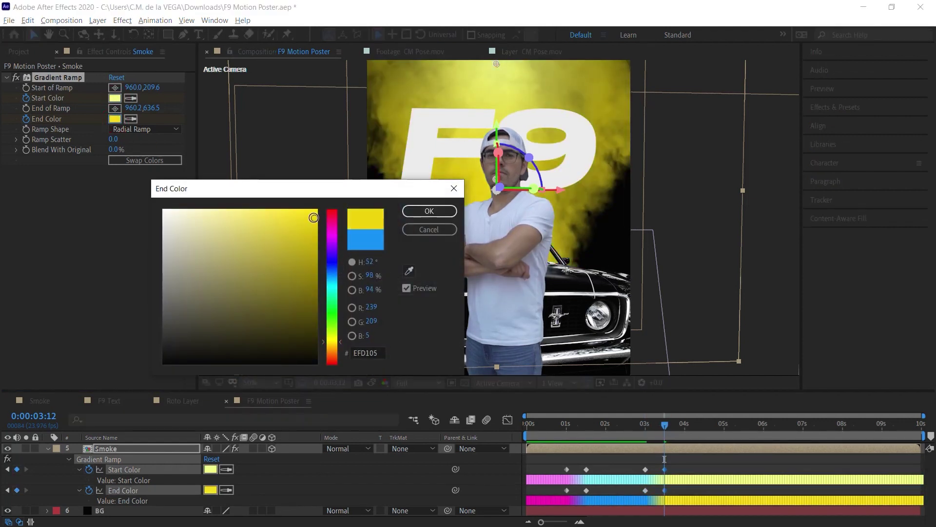
{"action": "left_click", "coordinate": [332, 346]}
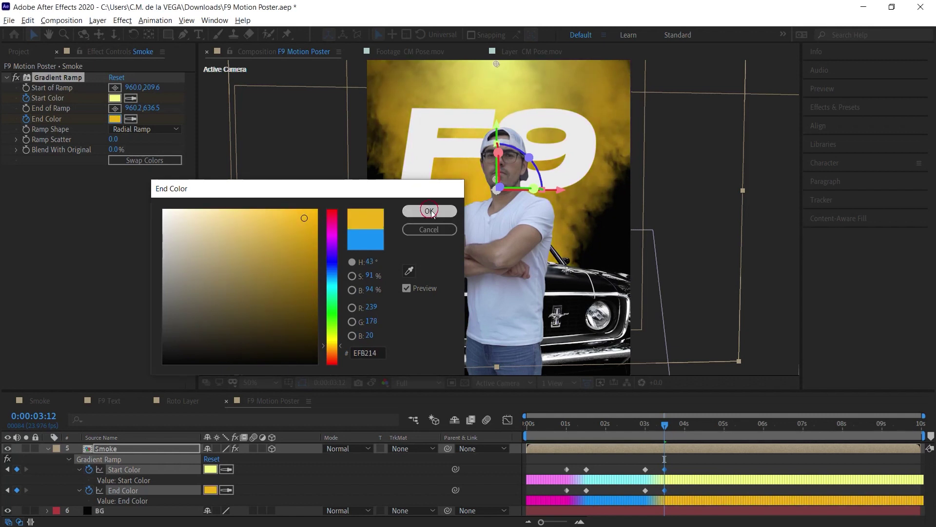
{"action": "left_click", "coordinate": [429, 211]}
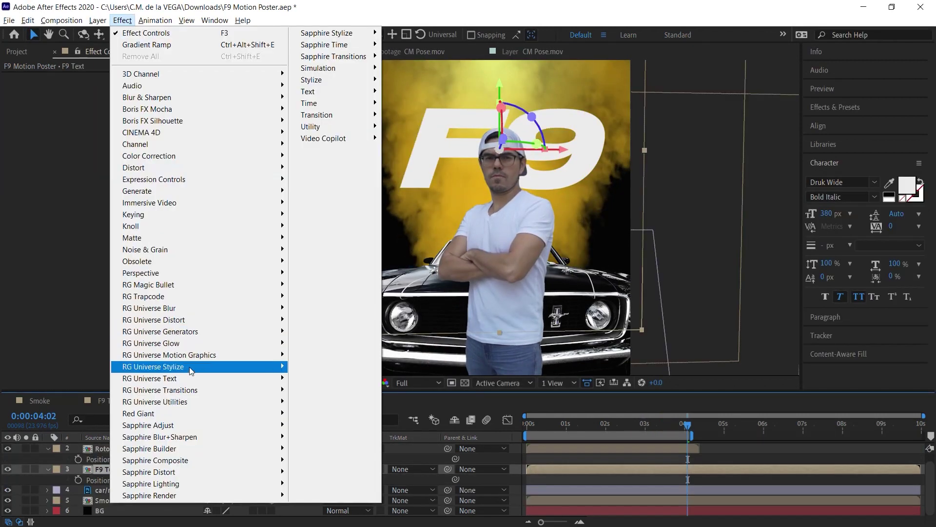
Step: Apply uni.Luster to the F9 text and load its Santa Fe chrome preset
{"action": "mouse_move", "coordinate": [190, 371]}
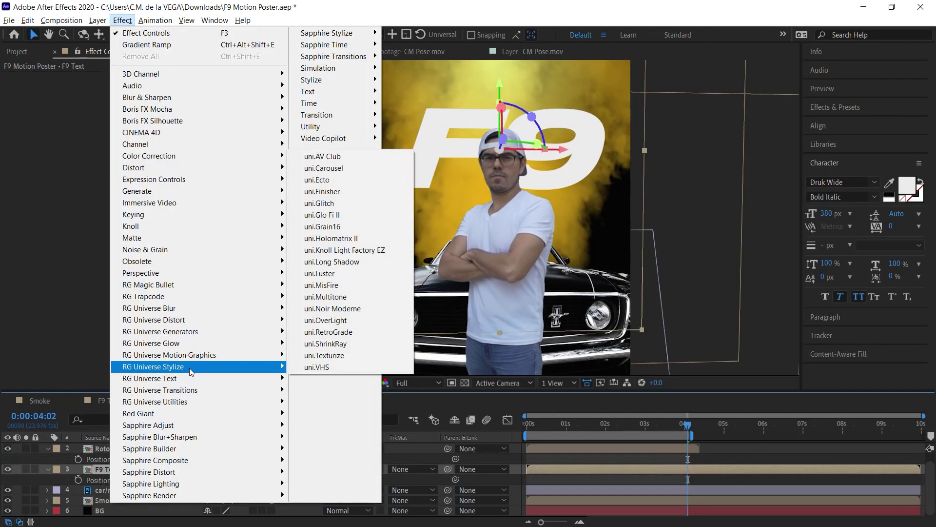
{"action": "left_click", "coordinate": [343, 274]}
{"action": "left_click", "coordinate": [78, 120]}
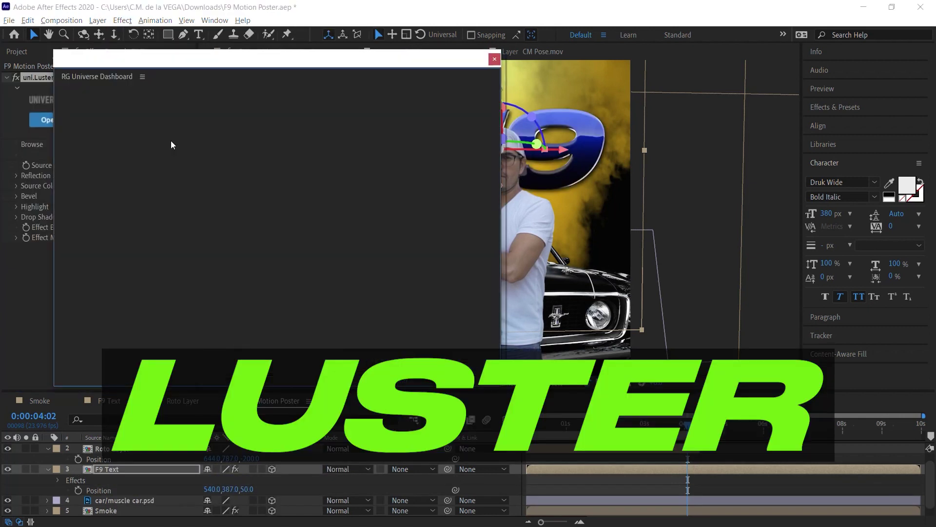
{"action": "left_click_drag", "start_coordinate": [493, 160], "coordinate": [502, 289]}
{"action": "mouse_move", "coordinate": [324, 248]}
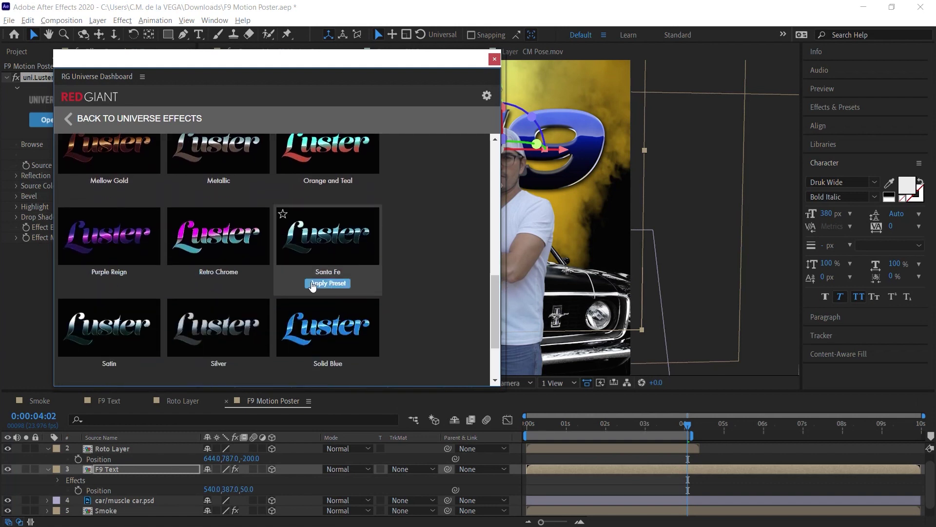
{"action": "left_click", "coordinate": [327, 283]}
{"action": "left_click", "coordinate": [494, 59]}
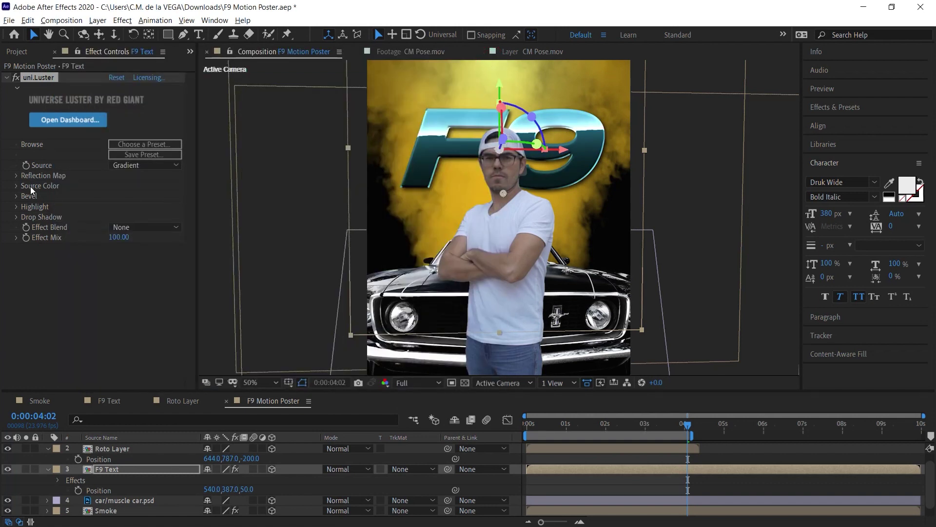
{"action": "left_click", "coordinate": [17, 196]}
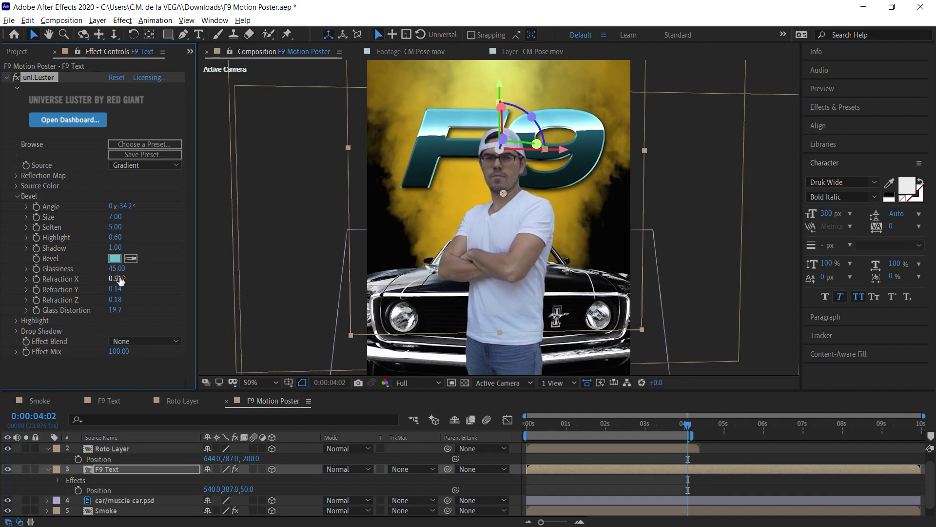
Step: Raise Bevel Refraction X to 0.15 and adjust both Source Color reflection points
{"action": "left_click_drag", "start_coordinate": [103, 278], "coordinate": [119, 287]}
{"action": "left_click", "coordinate": [17, 186]}
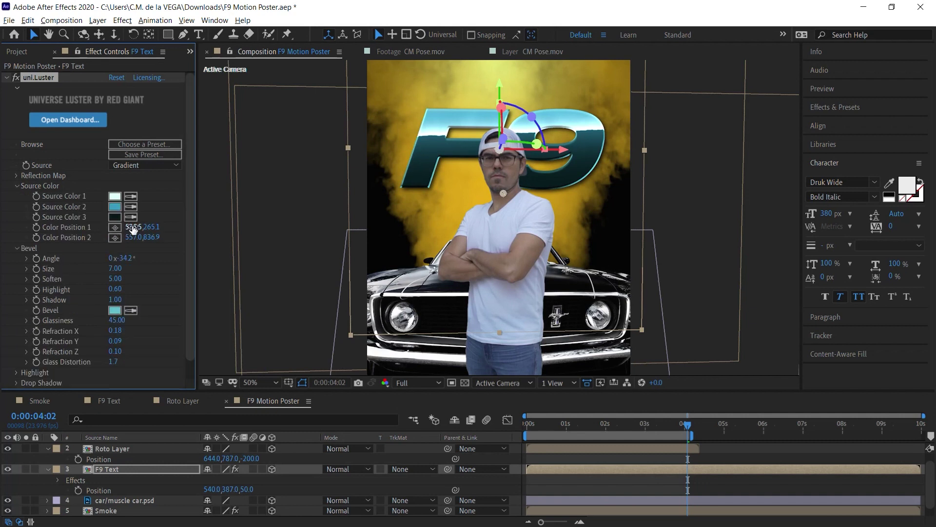
{"action": "left_click_drag", "start_coordinate": [151, 227], "coordinate": [175, 227]}
{"action": "left_click_drag", "start_coordinate": [478, 95], "coordinate": [504, 94]}
{"action": "mouse_move", "coordinate": [504, 192]}
{"action": "left_mouse_down"}
{"action": "mouse_move", "coordinate": [504, 171]}
{"action": "mouse_move", "coordinate": [505, 203]}
{"action": "left_mouse_up"}
{"action": "mouse_move", "coordinate": [507, 93]}
{"action": "left_mouse_down"}
{"action": "mouse_move", "coordinate": [521, 94]}
{"action": "mouse_move", "coordinate": [504, 91]}
{"action": "left_mouse_up"}
Step: Keyframe Color Position 1 at 0s and higher at 0:00:03:23, then preview
{"action": "left_click", "coordinate": [447, 451]}
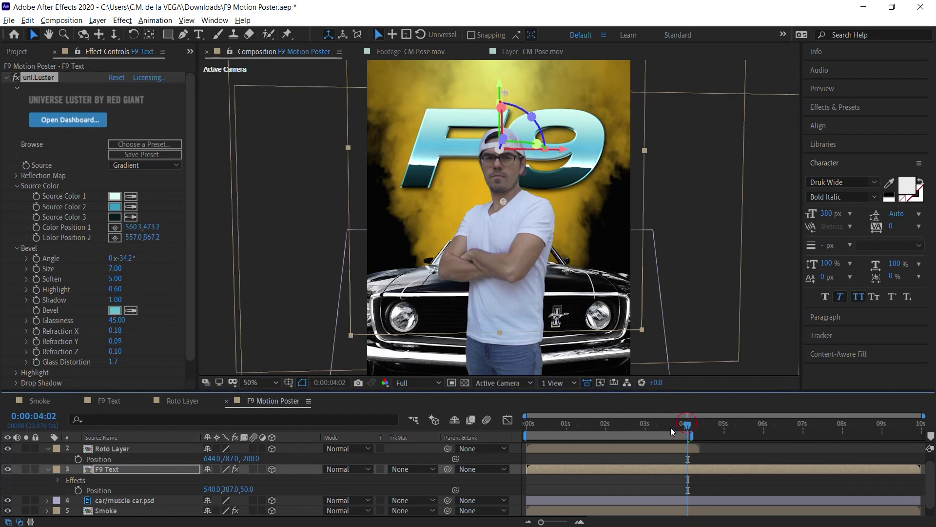
{"action": "key", "text": "Home"}
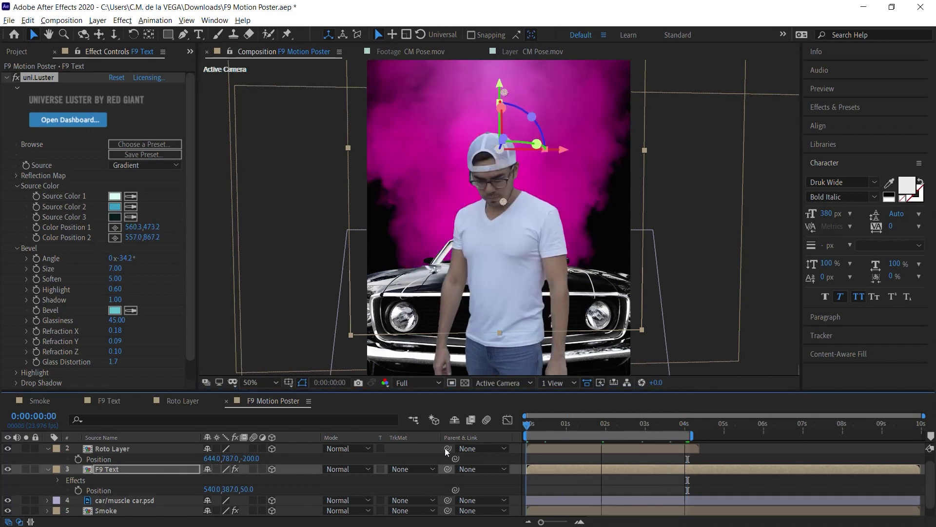
{"action": "left_click", "coordinate": [84, 228]}
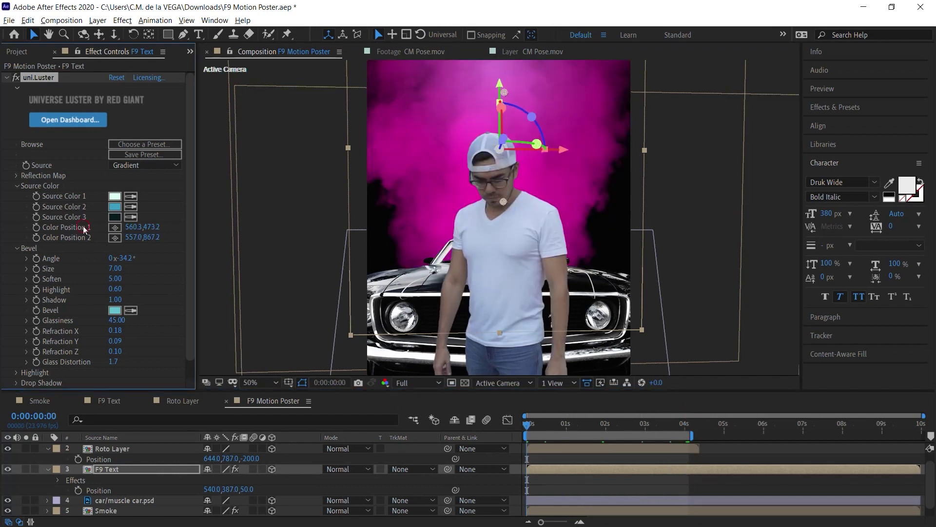
{"action": "left_click", "coordinate": [36, 227]}
{"action": "left_click", "coordinate": [683, 424]}
{"action": "left_click_drag", "start_coordinate": [507, 94], "coordinate": [499, 58]}
{"action": "key", "text": "space"}
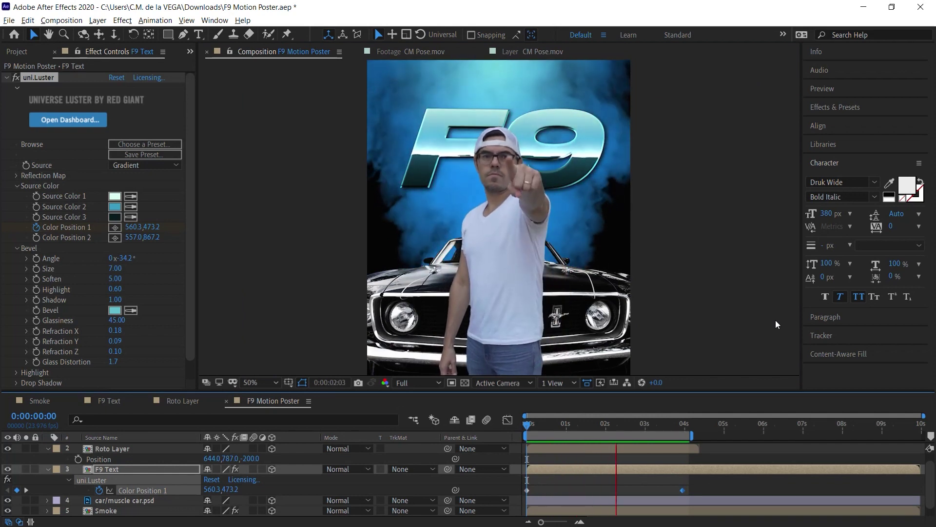
Step: Add Curves to the Roto Layer, darkening shadows and brightening highlights into an S-curve
{"action": "left_click", "coordinate": [122, 20]}
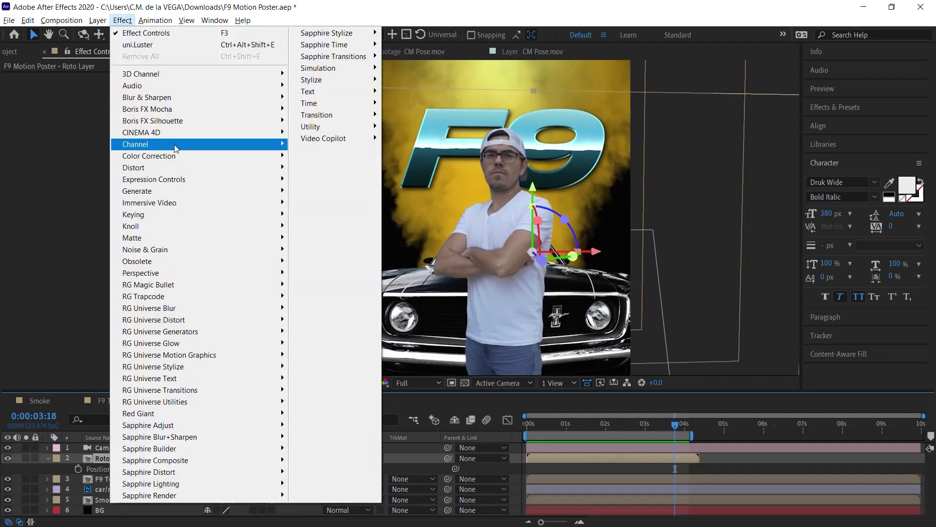
{"action": "mouse_move", "coordinate": [147, 156]}
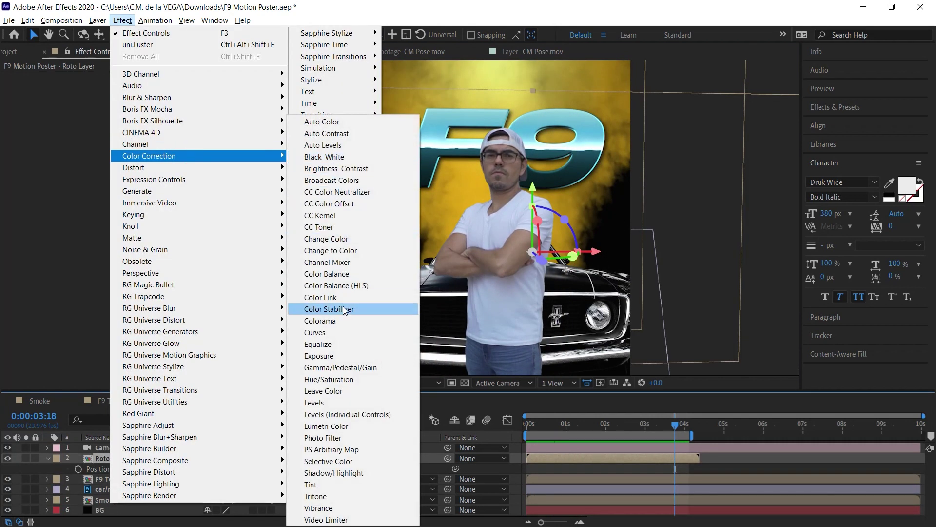
{"action": "left_click", "coordinate": [341, 331]}
{"action": "left_click_drag", "start_coordinate": [68, 236], "coordinate": [69, 251]}
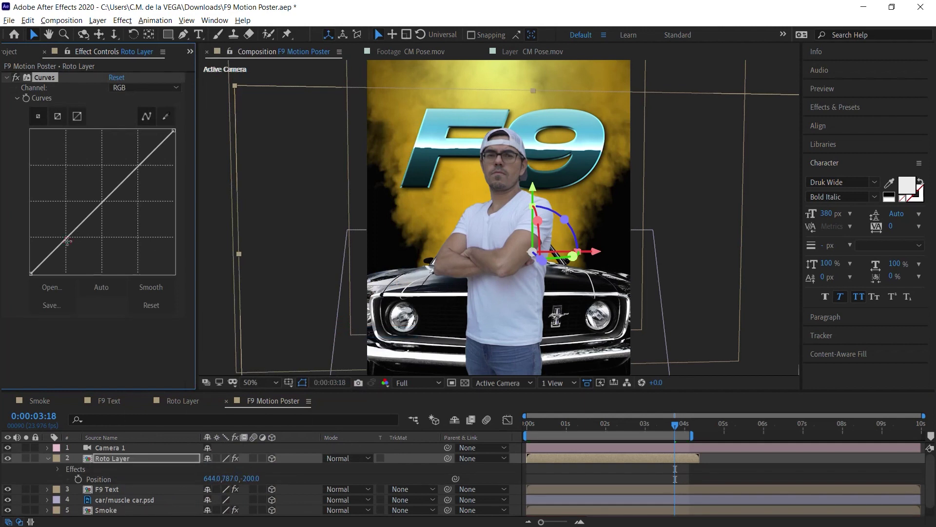
{"action": "left_click_drag", "start_coordinate": [158, 161], "coordinate": [145, 153]}
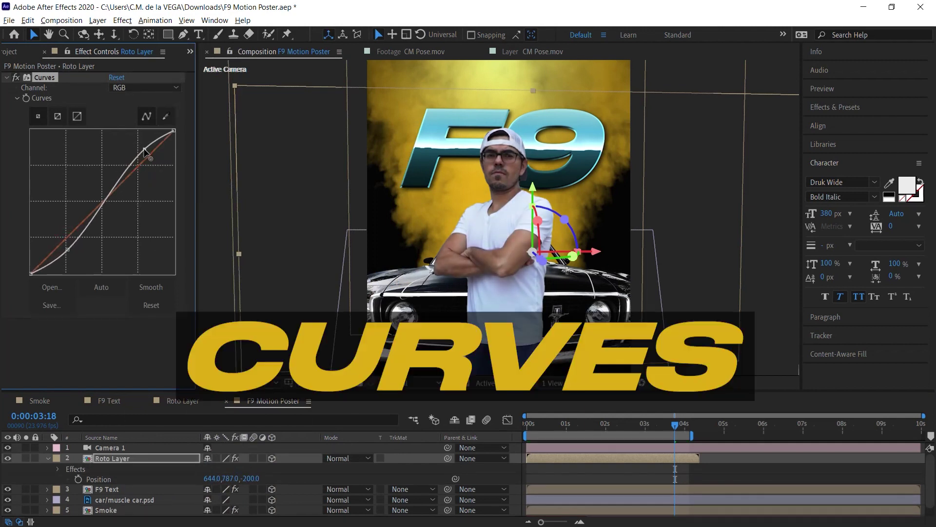
{"action": "left_click_drag", "start_coordinate": [70, 250], "coordinate": [64, 247]}
{"action": "left_click_drag", "start_coordinate": [144, 149], "coordinate": [140, 145]}
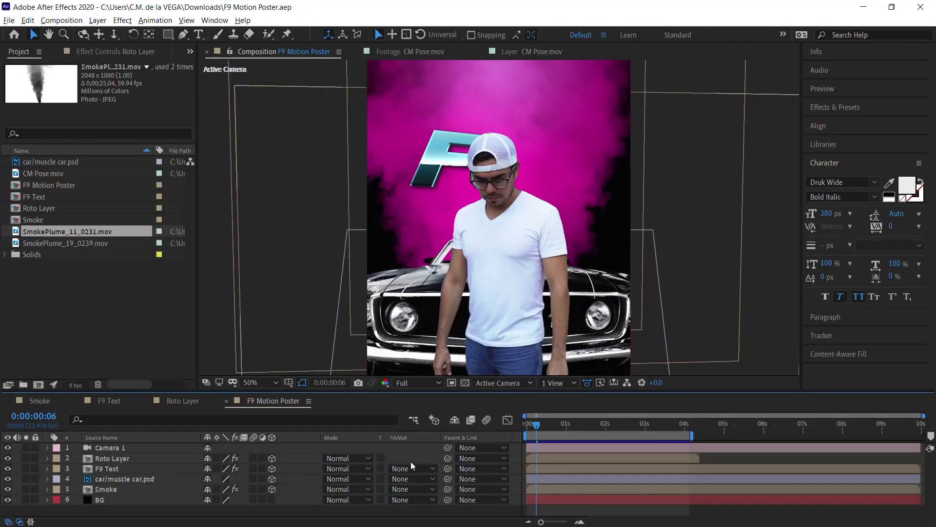
Step: Slide the F9 Text layer bar to start at 0:00:01:12, scrubbing to check the entrance
{"action": "left_click", "coordinate": [123, 470]}
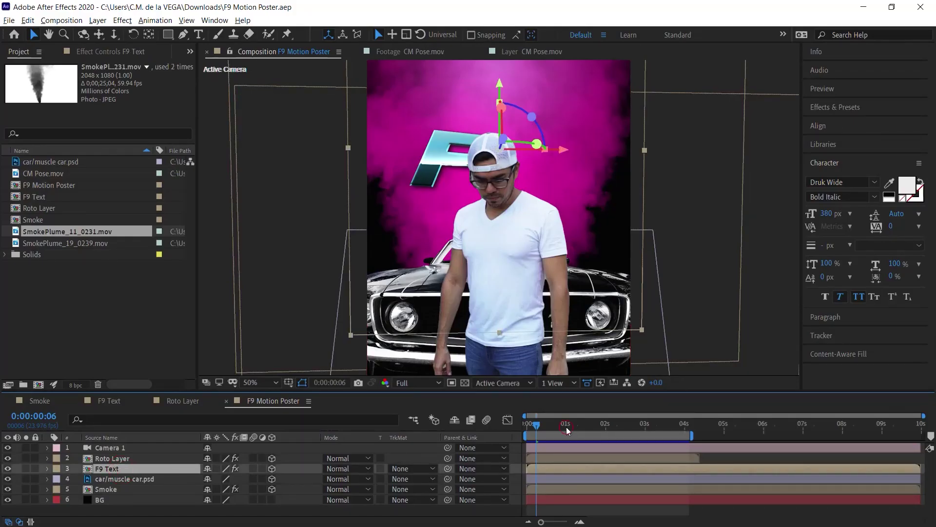
{"action": "left_click", "coordinate": [566, 426]}
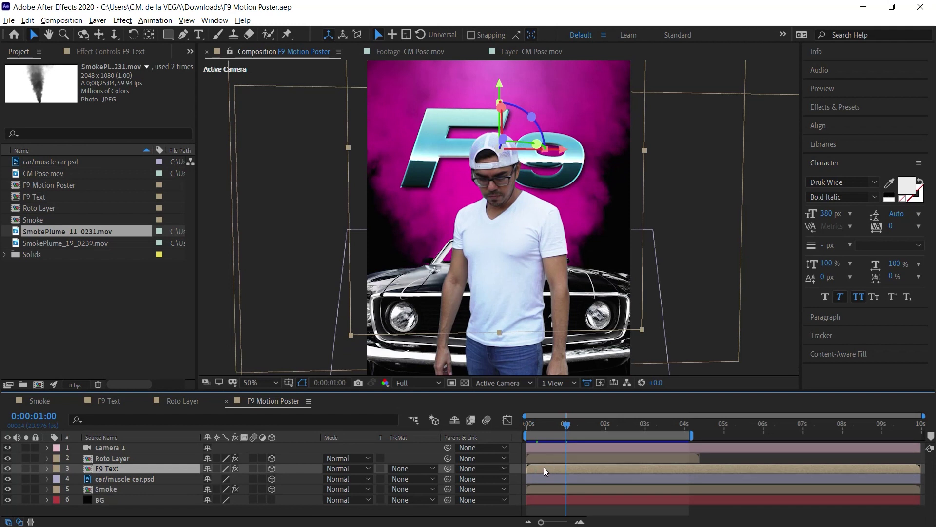
{"action": "left_click_drag", "start_coordinate": [543, 467], "coordinate": [586, 467]}
{"action": "mouse_move", "coordinate": [568, 426]}
{"action": "left_mouse_down"}
{"action": "mouse_move", "coordinate": [644, 427]}
{"action": "mouse_move", "coordinate": [586, 431]}
{"action": "left_mouse_up"}
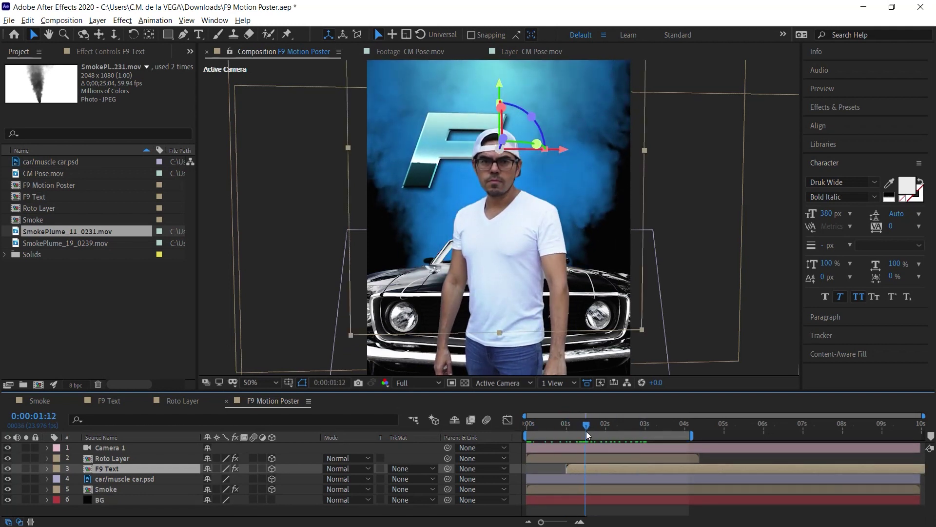
{"action": "left_click_drag", "start_coordinate": [583, 466], "coordinate": [602, 466]}
{"action": "left_click_drag", "start_coordinate": [581, 426], "coordinate": [662, 427]}
{"action": "key", "text": "Home"}
{"action": "left_click", "coordinate": [151, 447]}
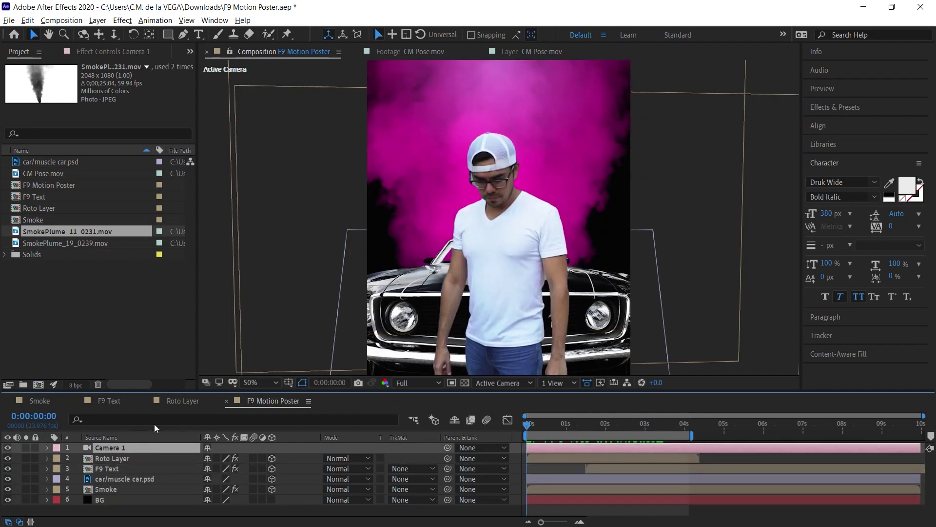
Step: Reset Camera 1's Position and Point of Interest, then create an orbit null for it
{"action": "key", "text": "p"}
{"action": "key", "text": "shift+a"}
{"action": "right_click", "coordinate": [147, 469]}
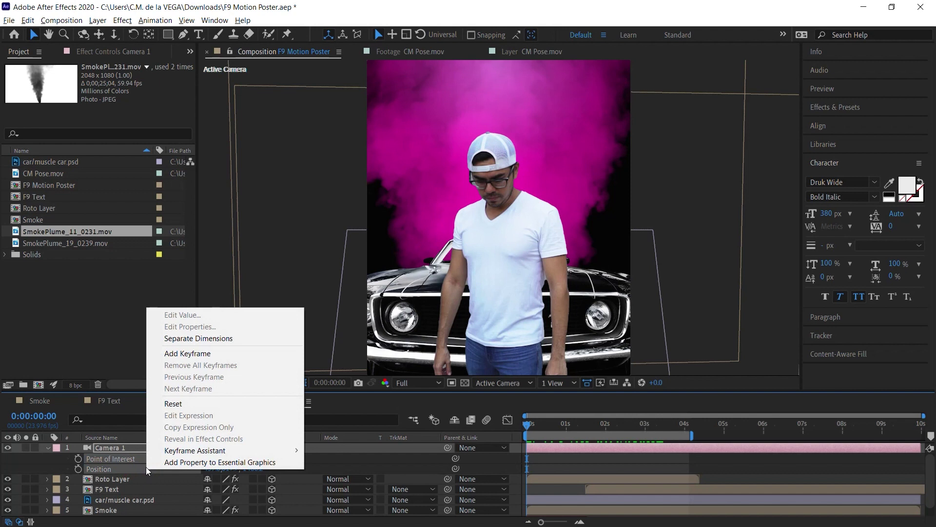
{"action": "left_click", "coordinate": [174, 404]}
{"action": "left_click", "coordinate": [97, 20]}
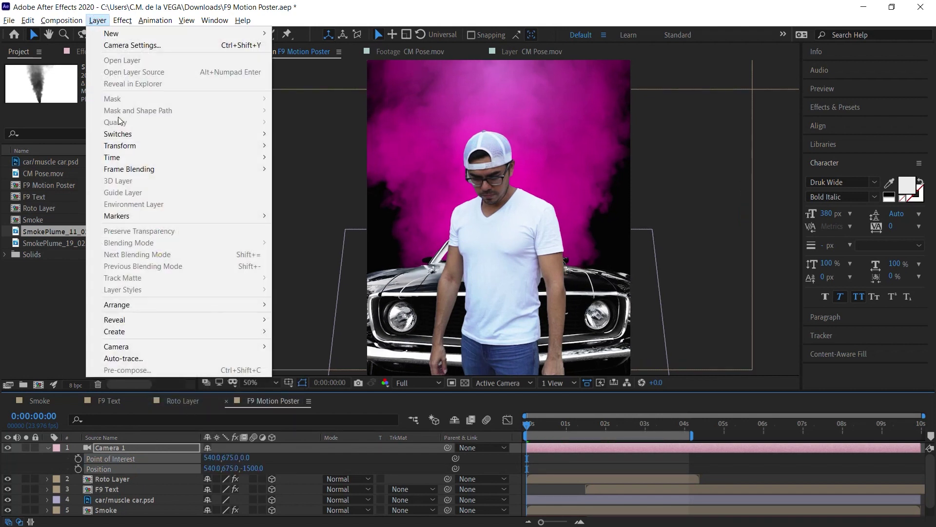
{"action": "mouse_move", "coordinate": [157, 347]}
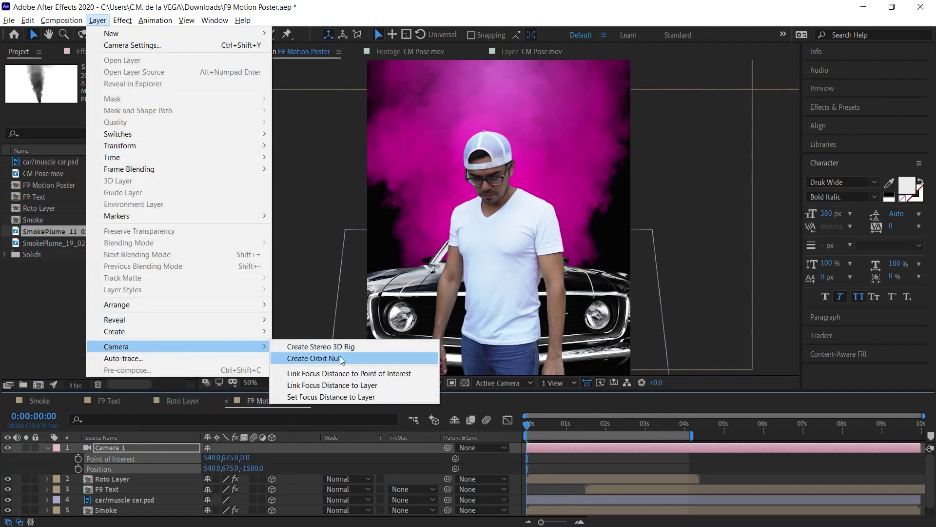
{"action": "left_click", "coordinate": [299, 359]}
Step: Keyframe Null 1 Position at 0s and 0:00:01:12, with X shifted left to -320 at 0s, then preview
{"action": "key", "text": "p"}
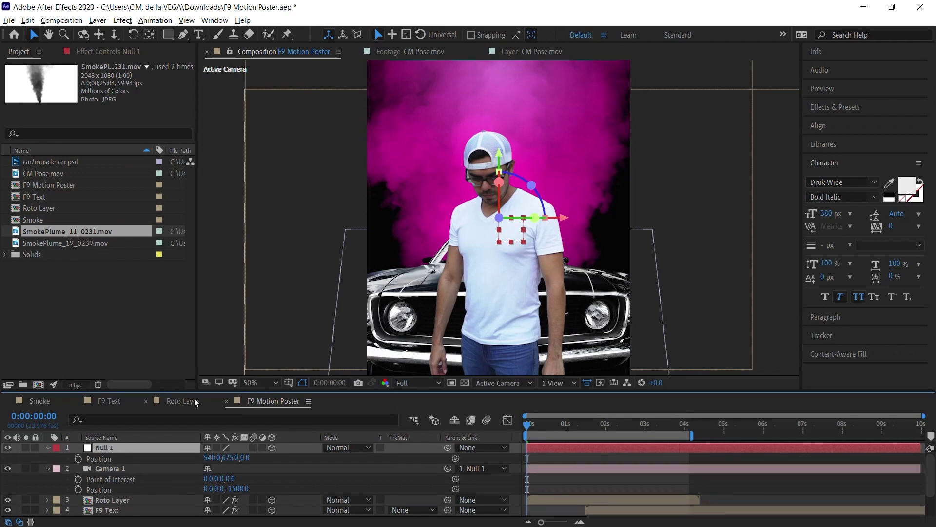
{"action": "left_click", "coordinate": [78, 458]}
{"action": "left_click", "coordinate": [585, 426]}
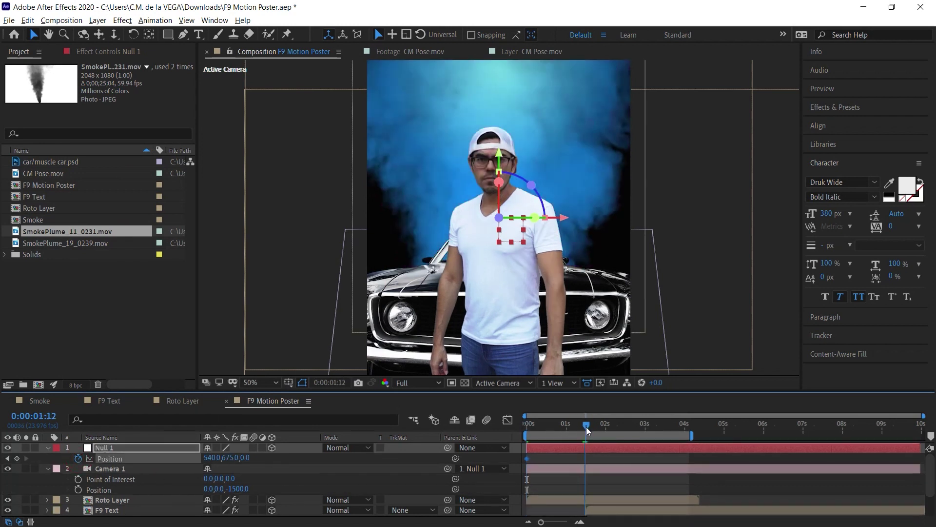
{"action": "left_click", "coordinate": [17, 458]}
{"action": "left_click_drag", "start_coordinate": [532, 425], "coordinate": [525, 425]}
{"action": "left_click", "coordinate": [527, 458]}
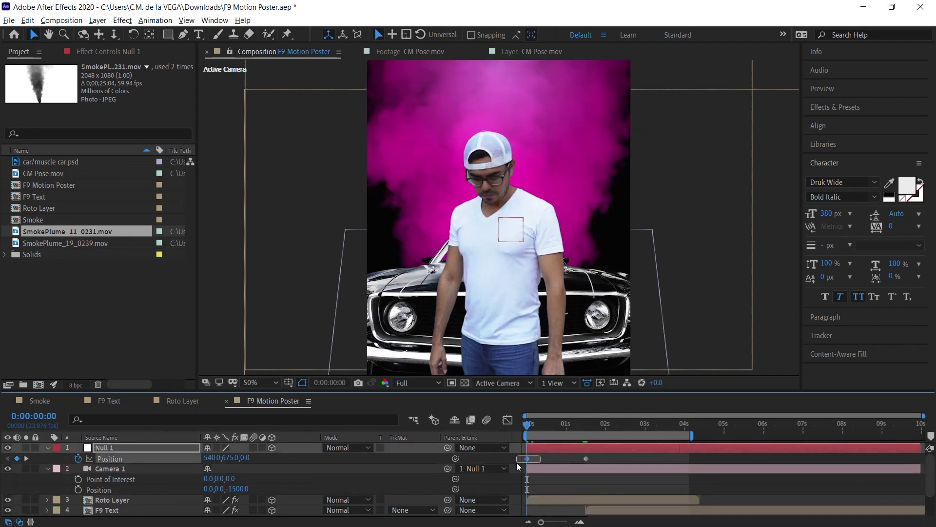
{"action": "left_click_drag", "start_coordinate": [222, 459], "coordinate": [156, 457]}
{"action": "key", "text": "space"}
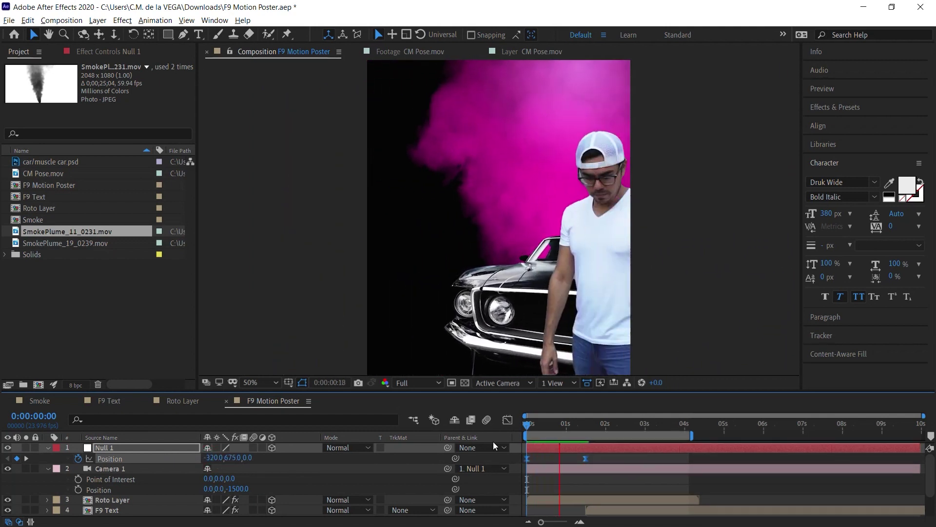